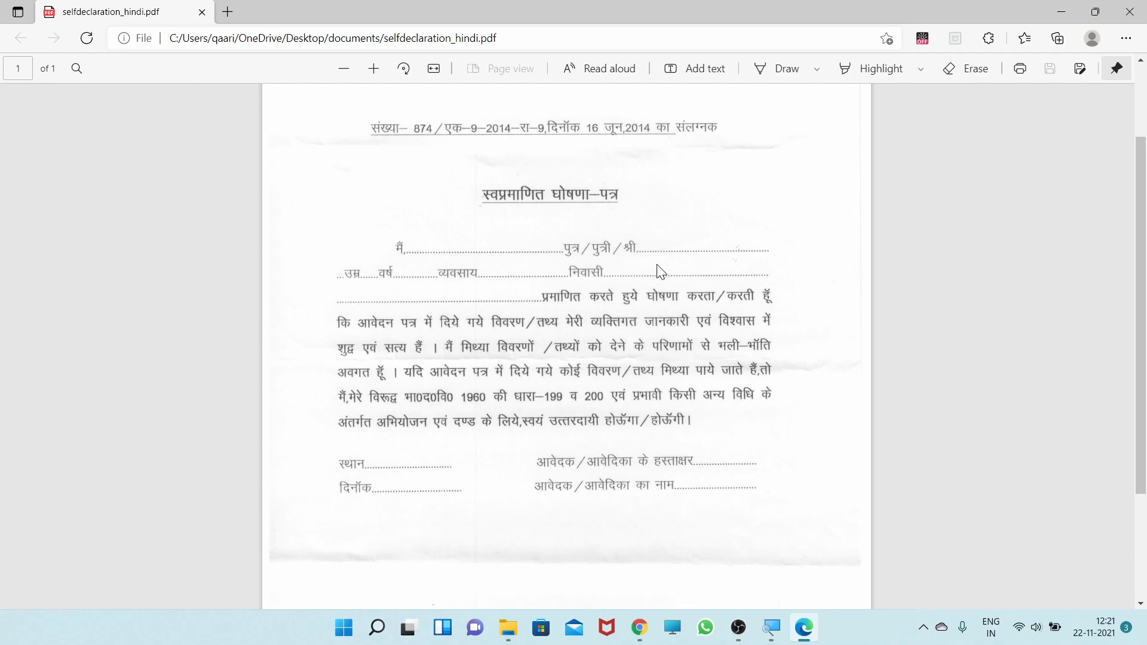
# - Review the Hindi self-declaration form, including its blank fields for applicant details, place, date, name and signature
pyautogui.scroll(-3, 397, 307)
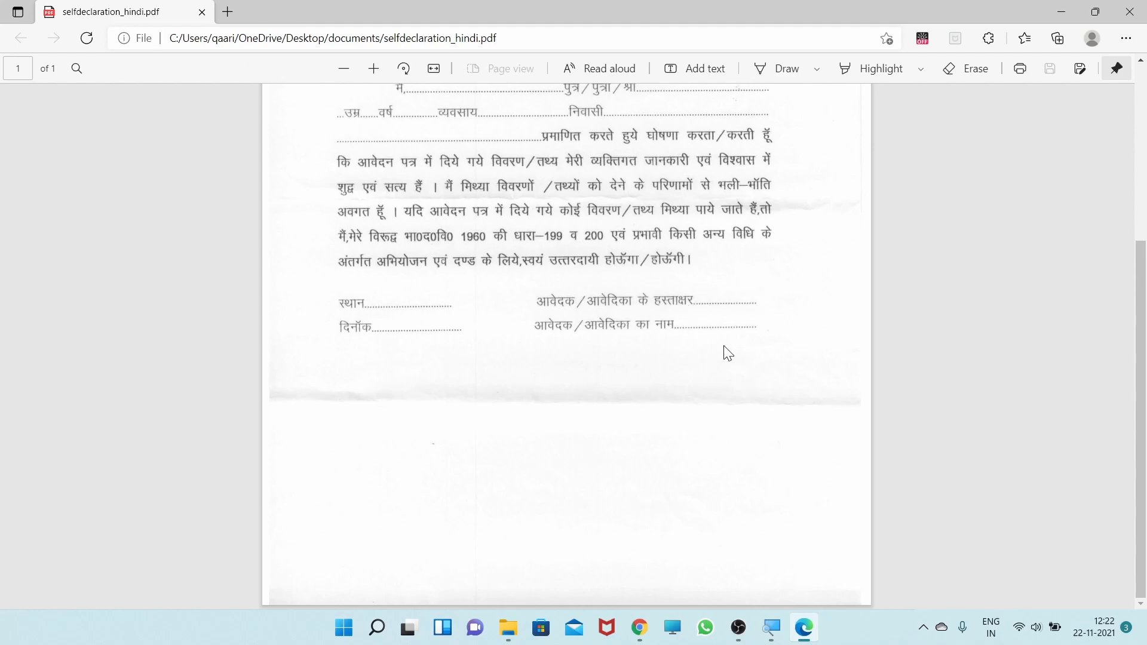
pyautogui.scroll(3, 696, 351)
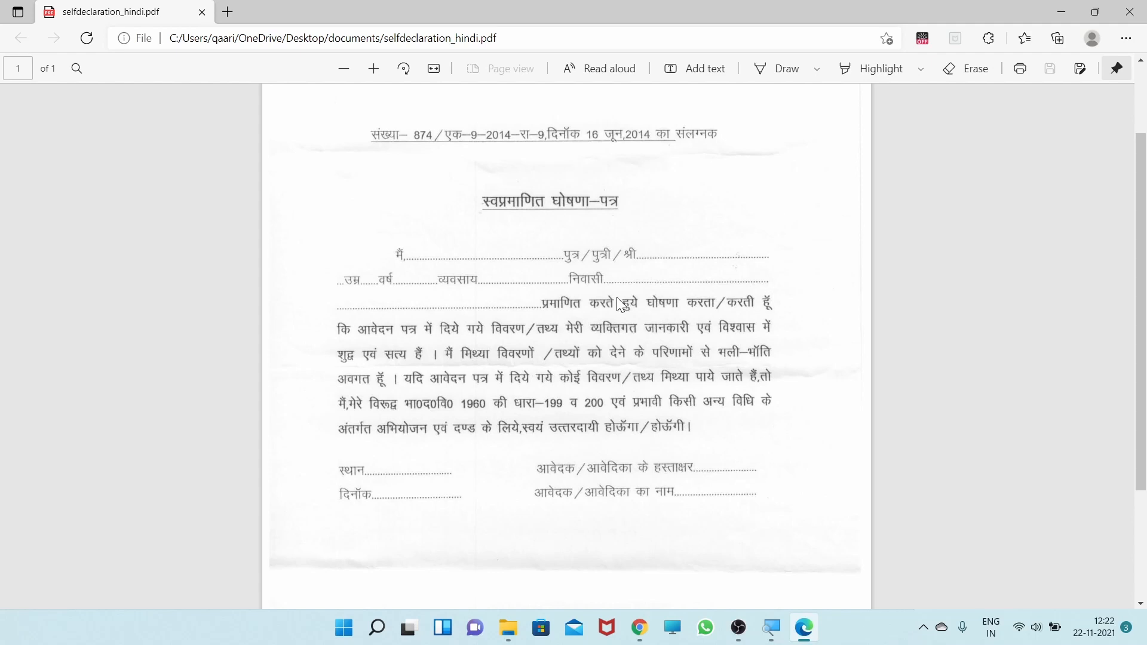
pyautogui.scroll(-2, 616, 296)
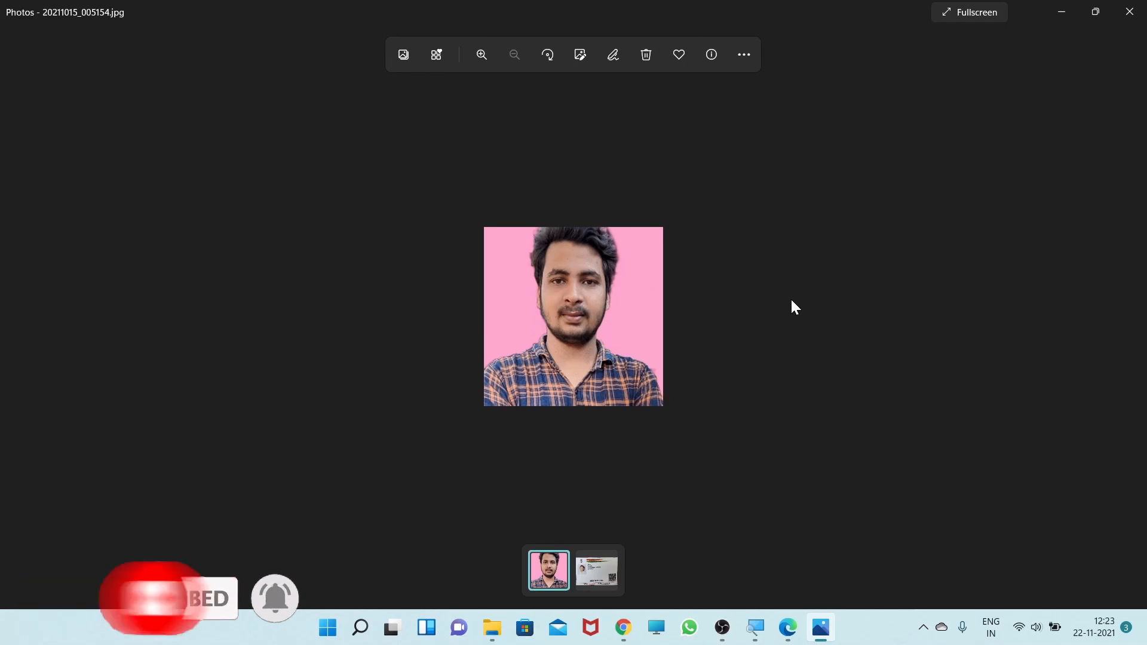
# - Switch to Chrome, search Google for "edistrict up" and open the edistrict.up.gov.in website
pyautogui.click(623, 627)
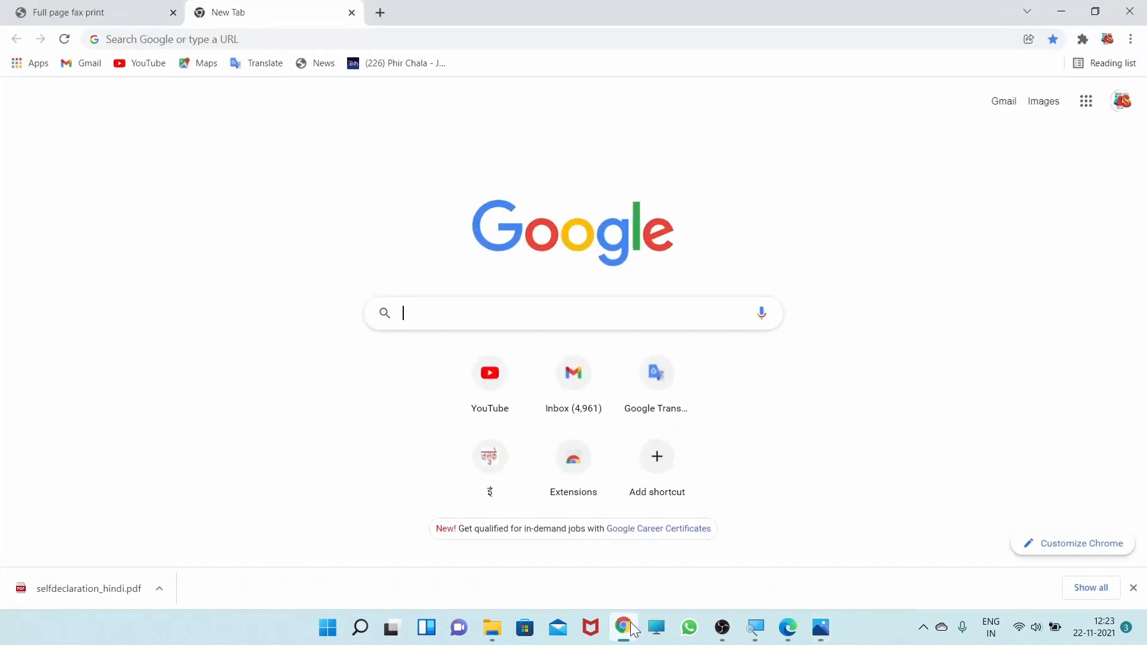
pyautogui.write('edist')
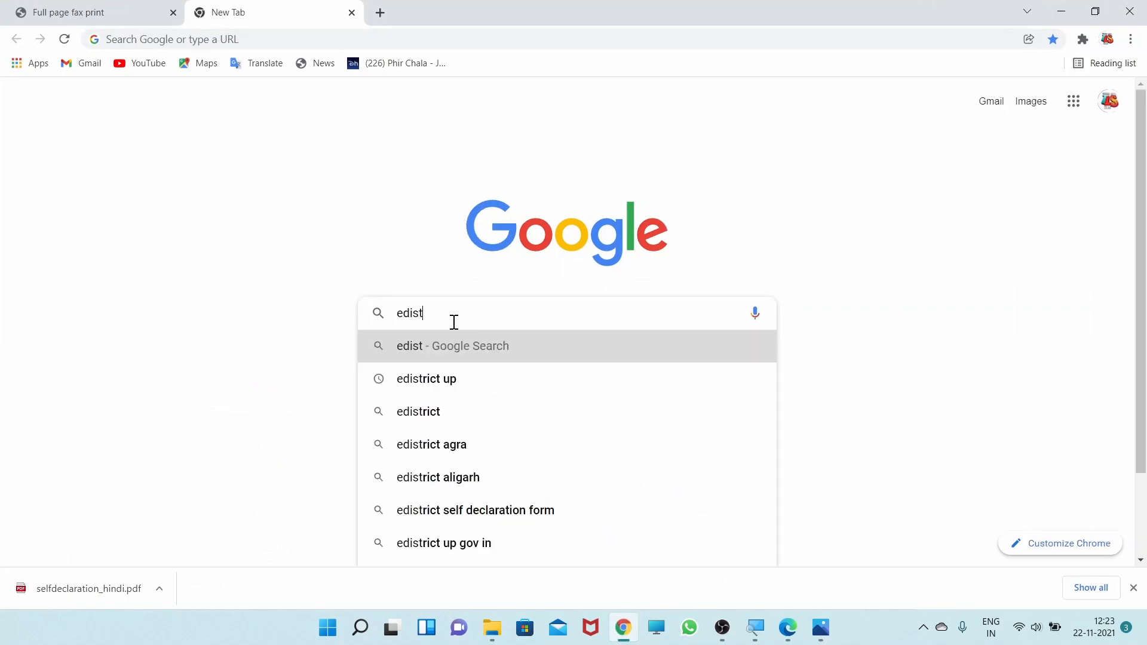
pyautogui.click(453, 385)
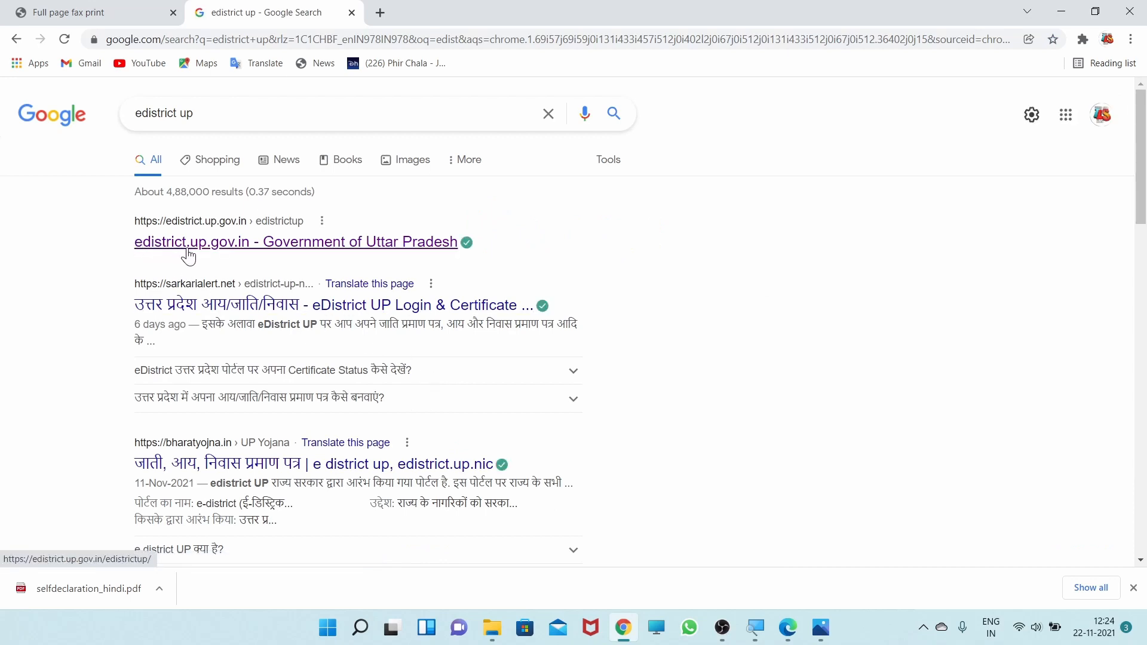
pyautogui.keyDown('ctrl'); pyautogui.scroll(5, 188, 255); pyautogui.keyUp('ctrl')
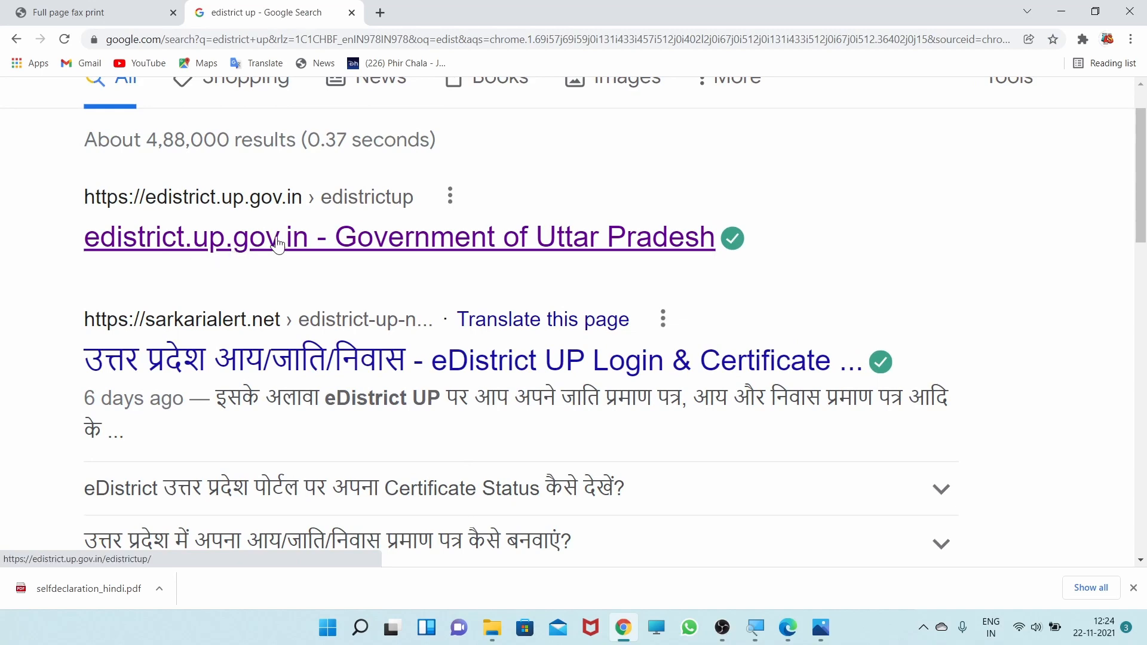
pyautogui.click(278, 243)
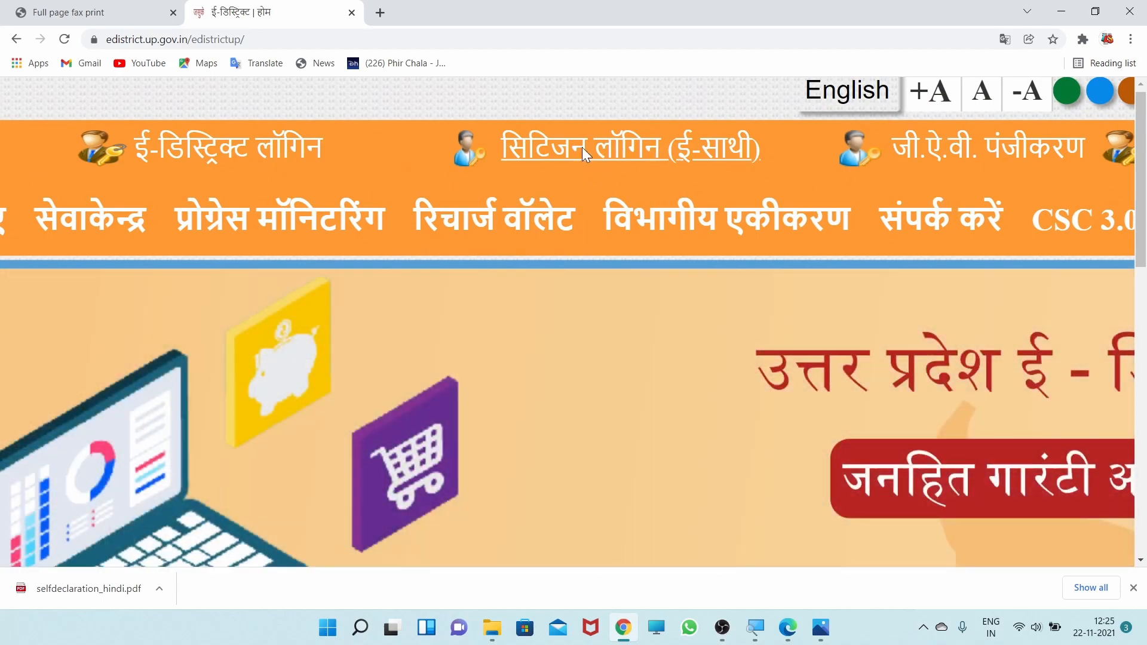
# - Open the citizen login (e-Sathi) page and view its new user registration page
pyautogui.click(584, 148)
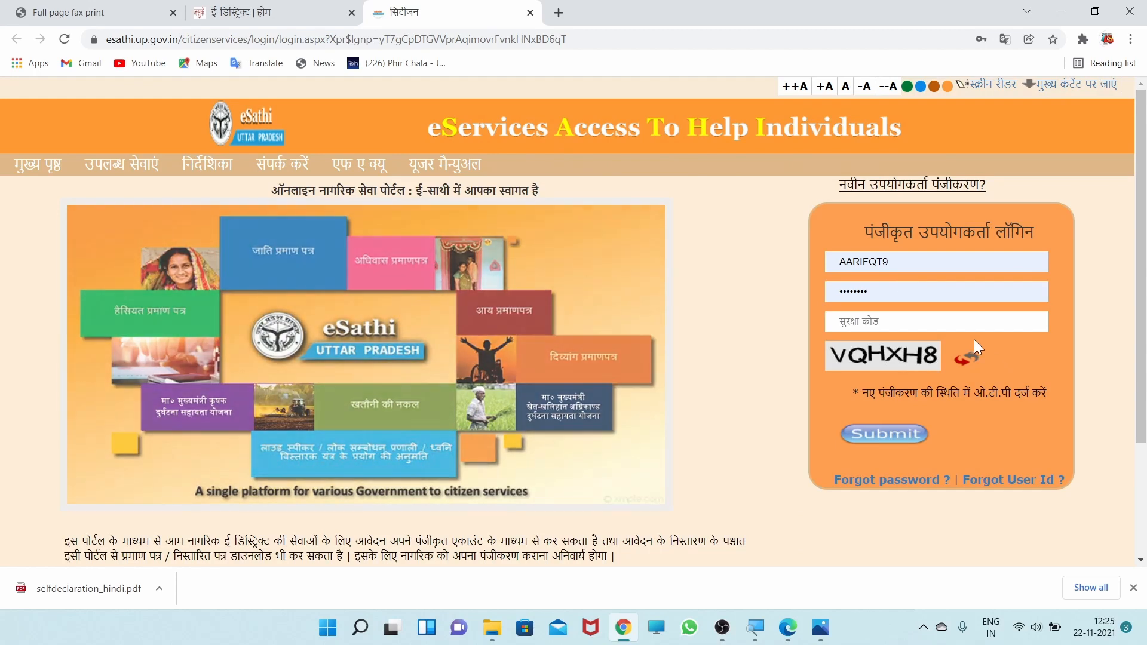
pyautogui.scroll(4, 925, 315)
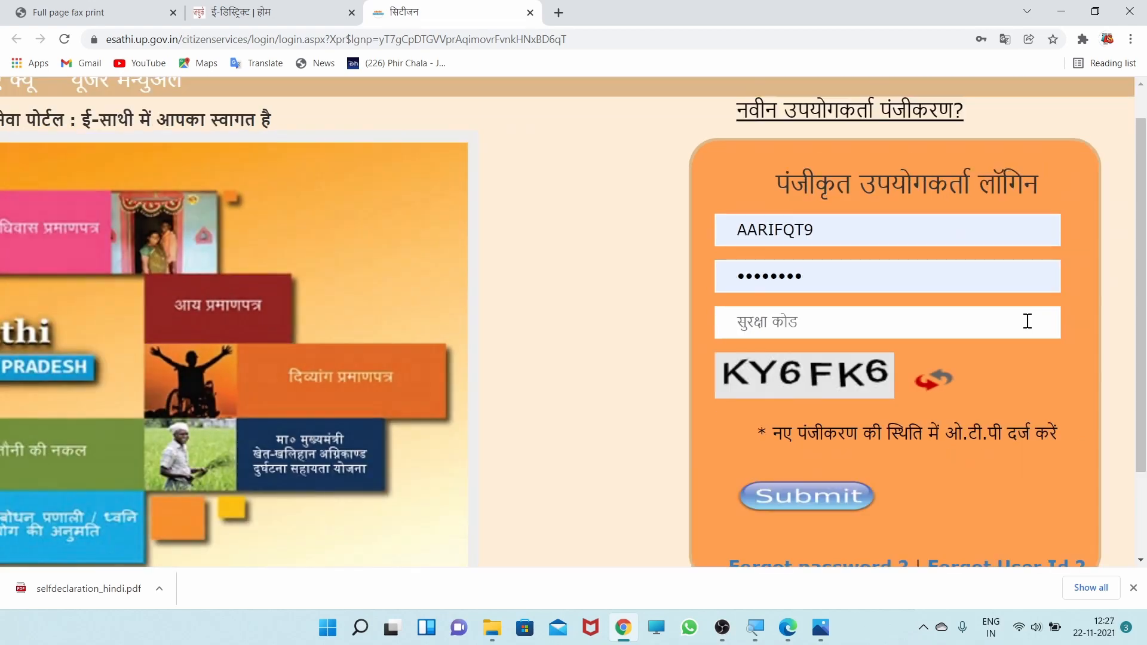
pyautogui.scroll(1, 1027, 322)
pyautogui.hscroll(1, 1027, 322)
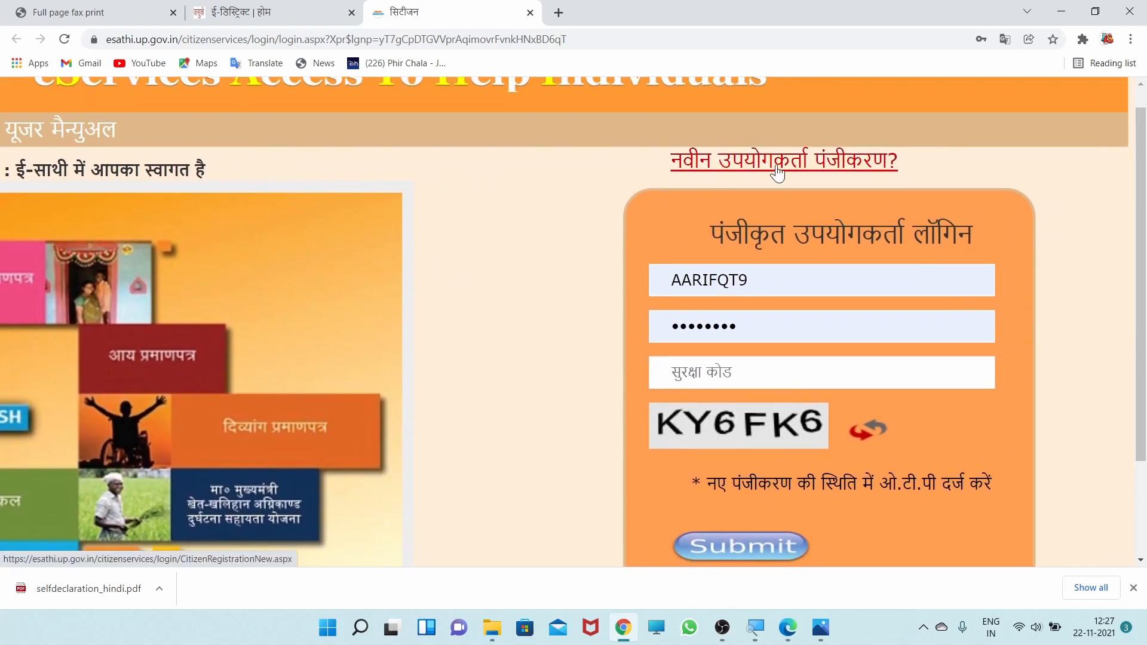
pyautogui.click(813, 160)
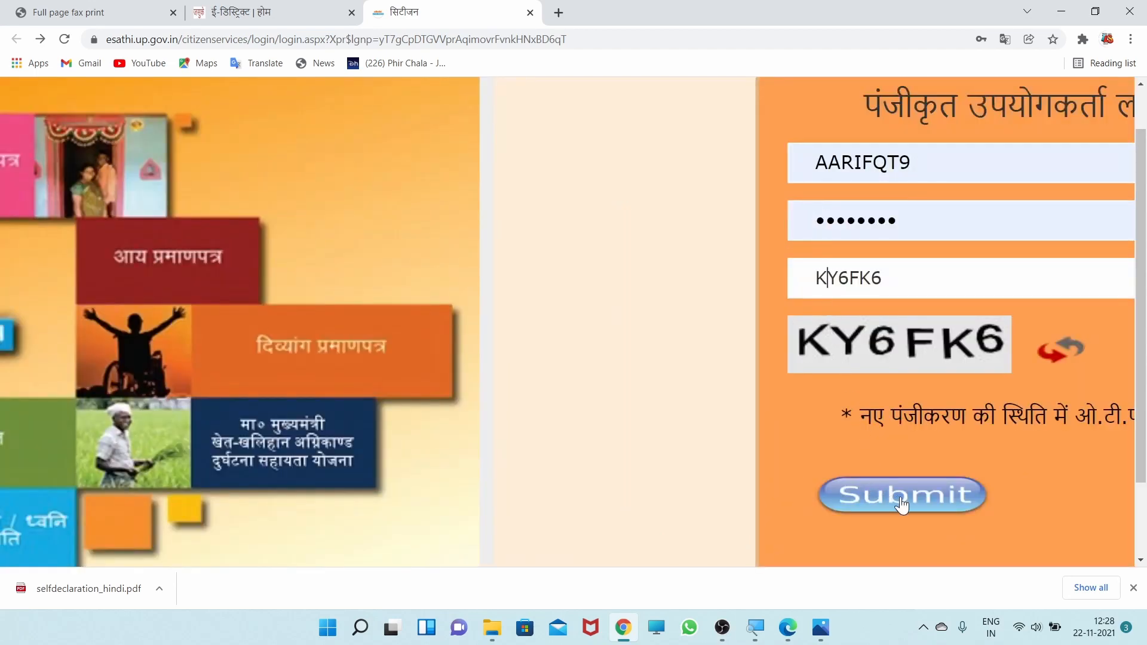
# - Log in to eSathi with the saved user ID, password and security code, and open the income certificate (आय प्रमाण पत्र) application
pyautogui.click(902, 496)
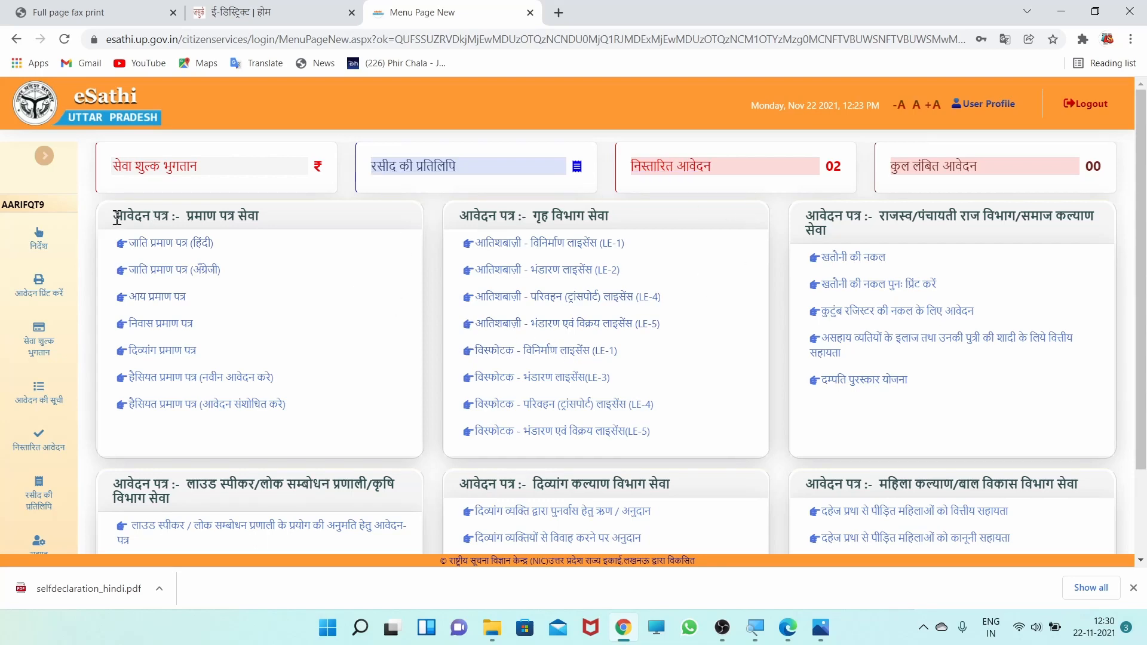
pyautogui.scroll(6, 117, 218)
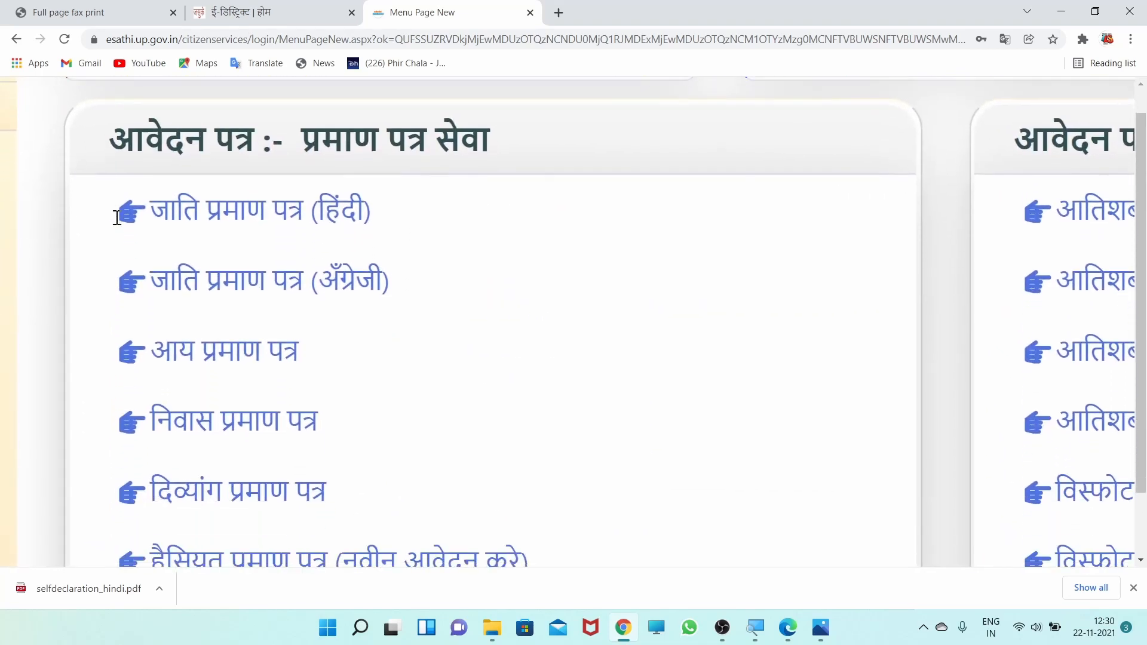
pyautogui.scroll(-3, 320, 409)
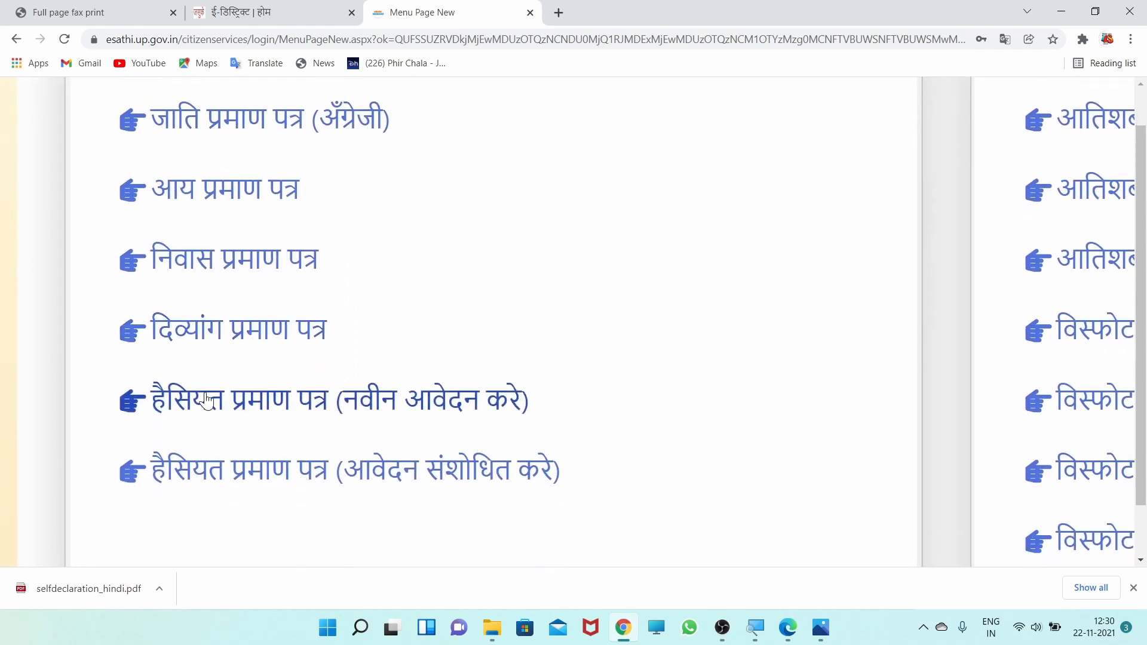
pyautogui.scroll(3, 201, 404)
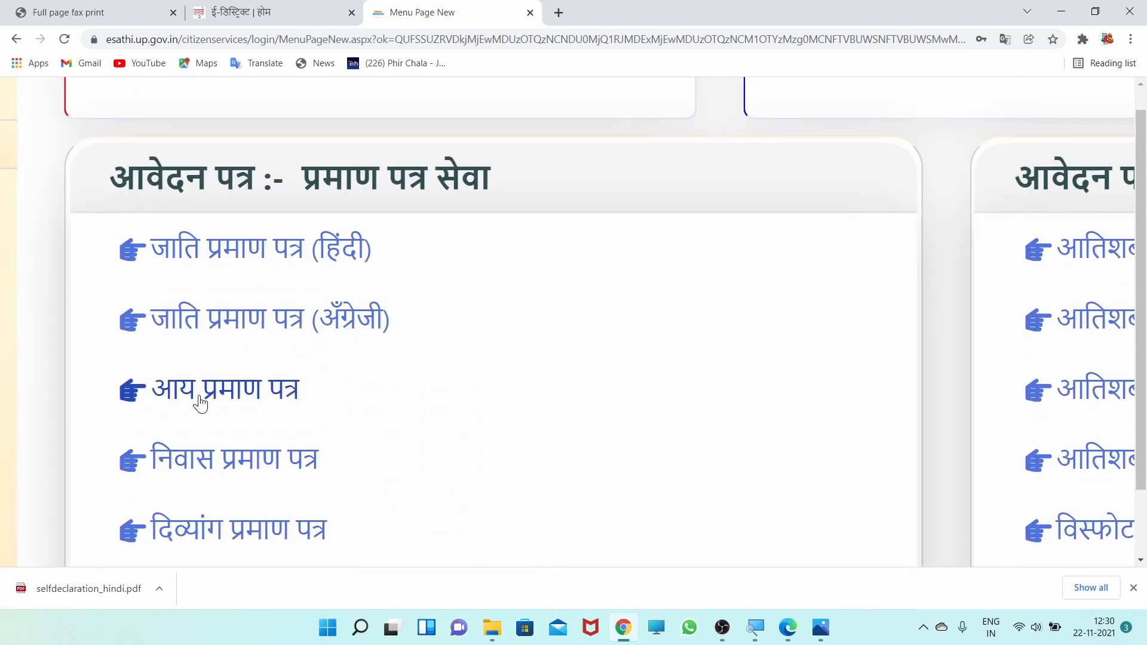
pyautogui.click(238, 404)
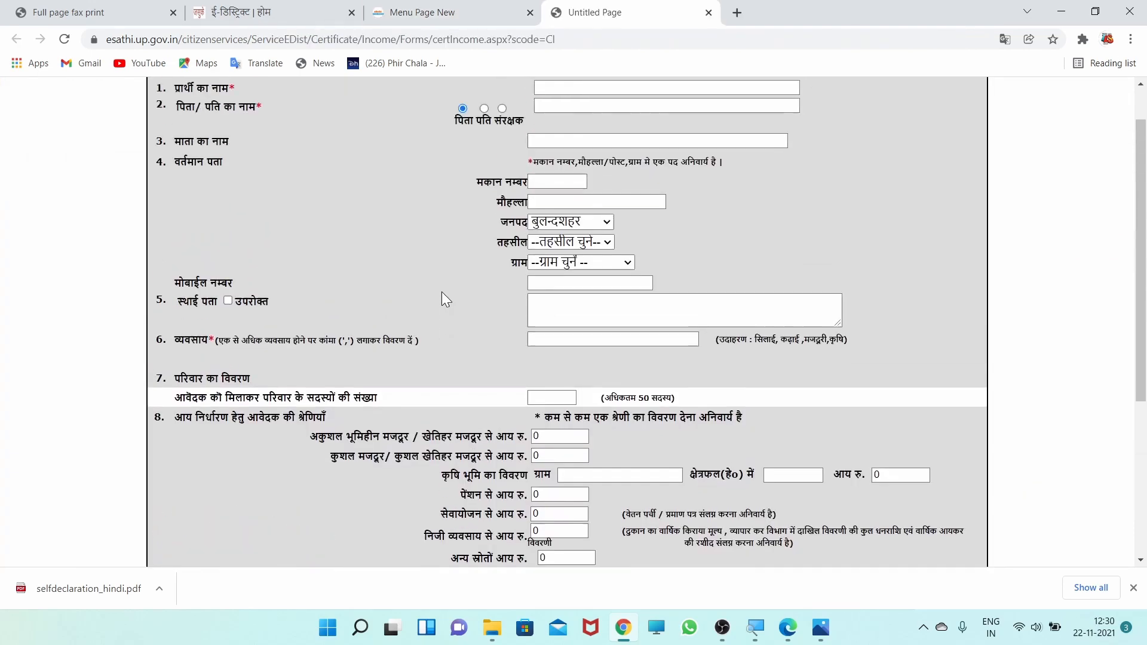
# - Set the area (क्षेत्र) in the income certificate application to urban (नगरीय)
pyautogui.scroll(-2, 442, 291)
pyautogui.scroll(3, 442, 292)
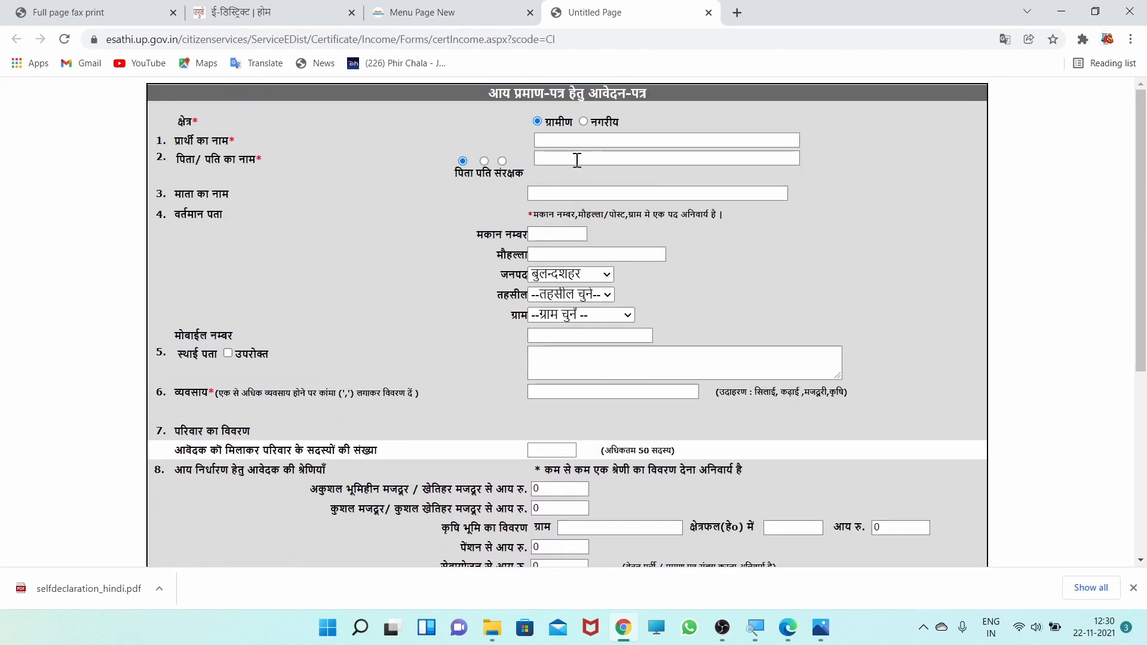
pyautogui.scroll(-5, 543, 333)
pyautogui.scroll(-1, 534, 357)
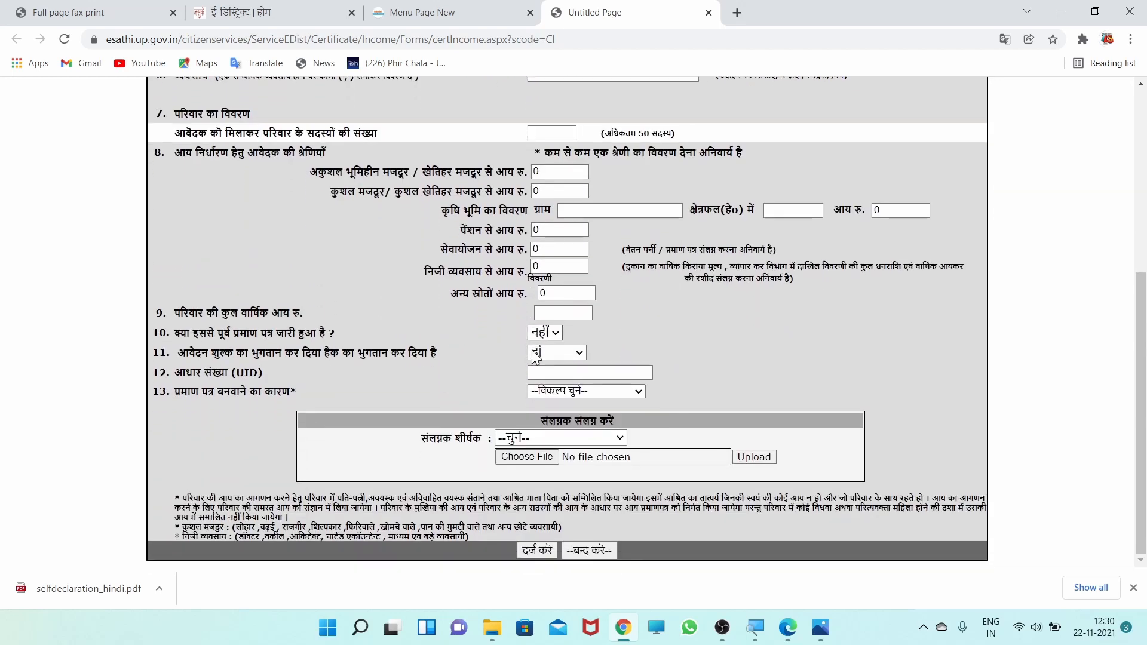
pyautogui.scroll(5, 535, 354)
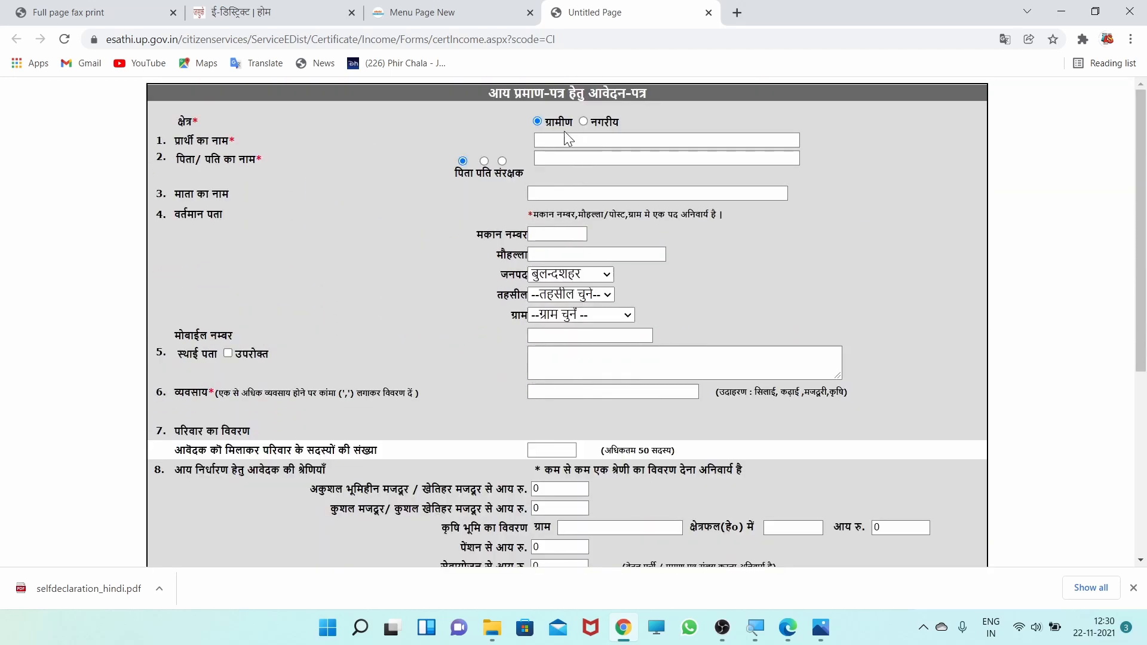
pyautogui.scroll(5, 561, 128)
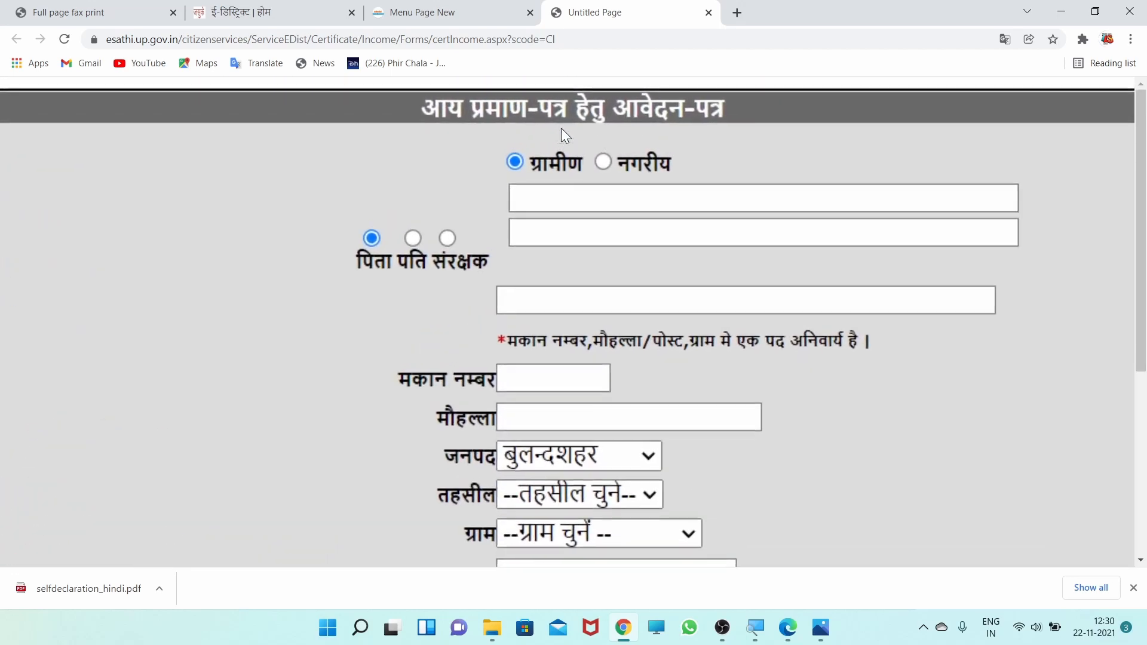
pyautogui.click(603, 162)
# - Mark the permanent address (स्थाई पता) as the same as the current address (उपरोक्त)
pyautogui.scroll(-5, 600, 119)
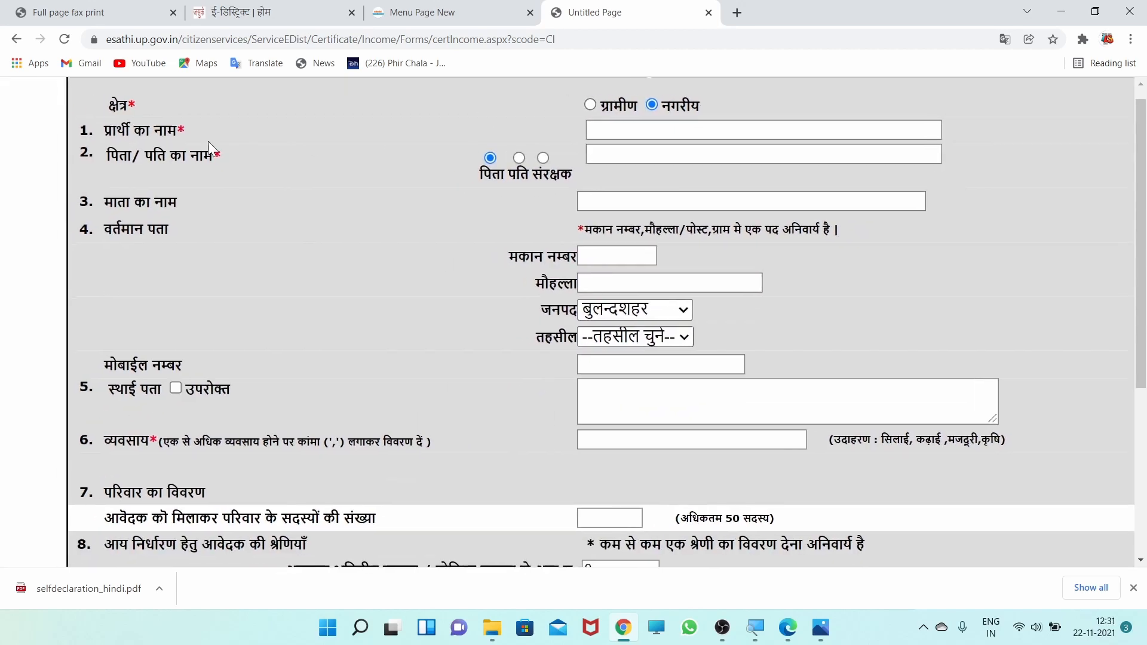
pyautogui.scroll(3, 166, 137)
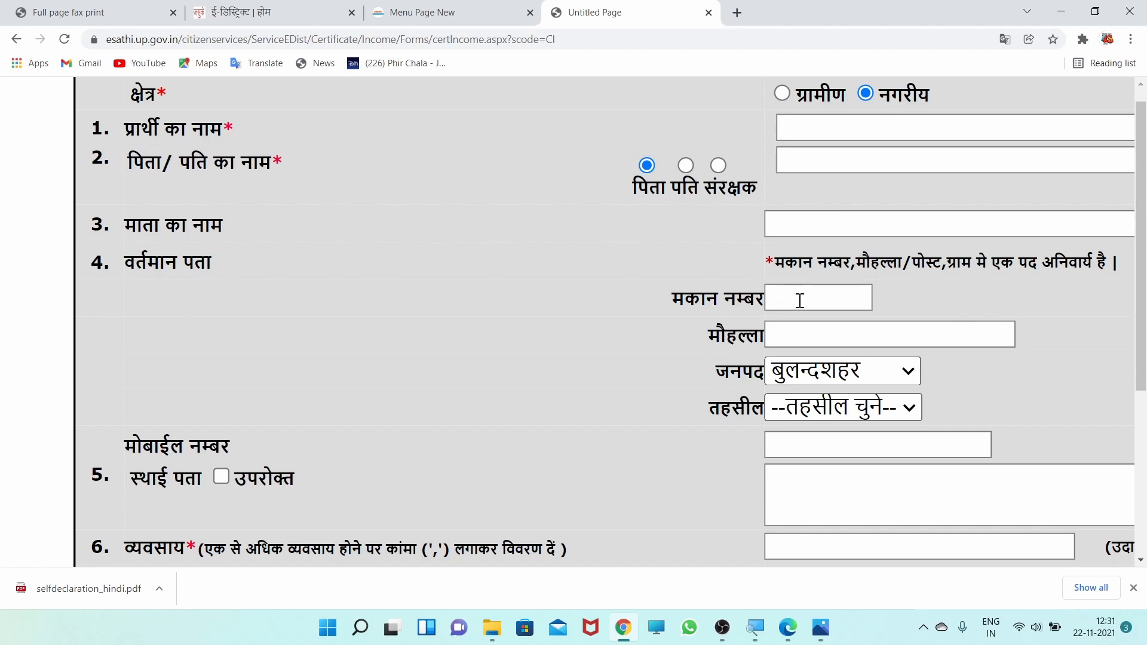
pyautogui.scroll(5, 800, 300)
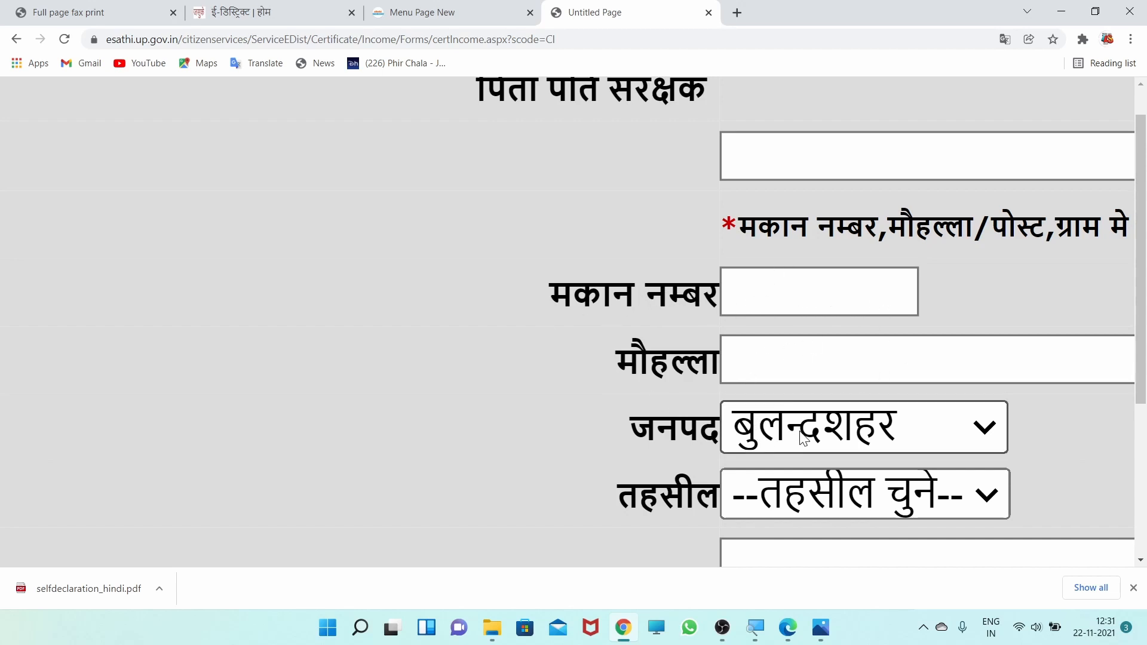
pyautogui.scroll(-2, 769, 481)
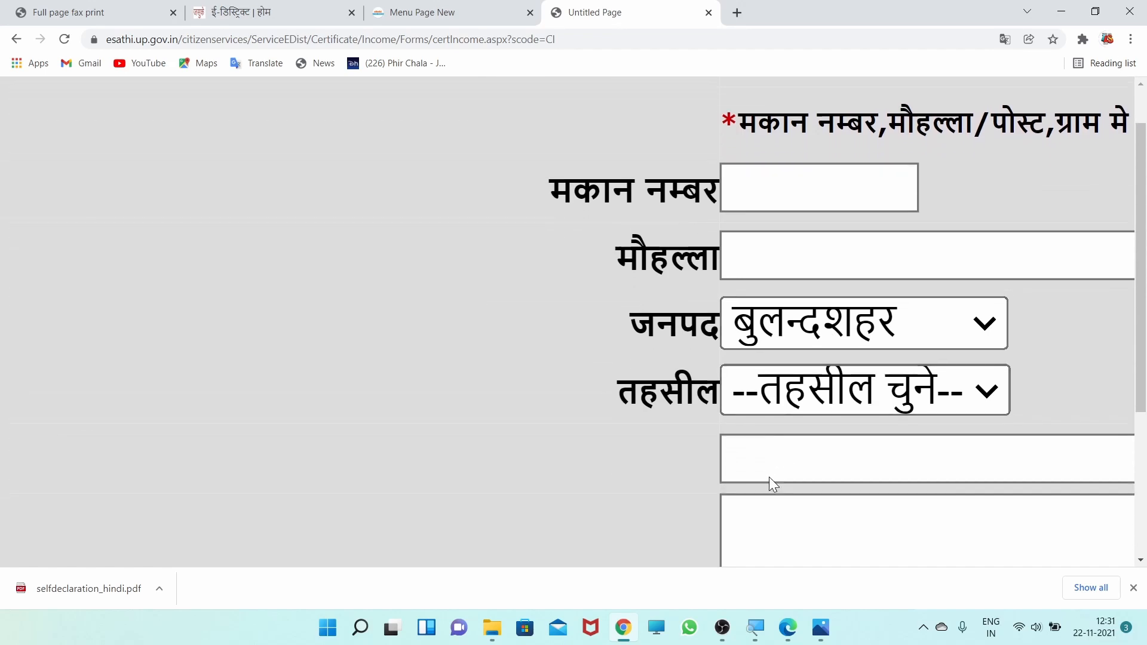
pyautogui.scroll(-3, 855, 371)
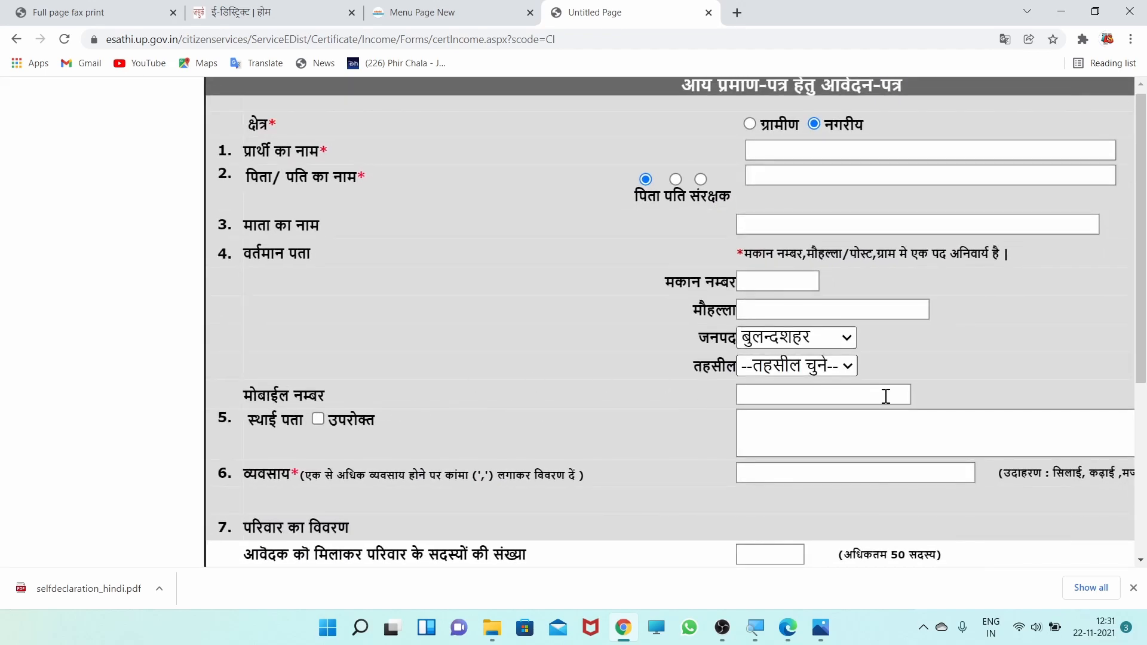
pyautogui.scroll(-2, 657, 383)
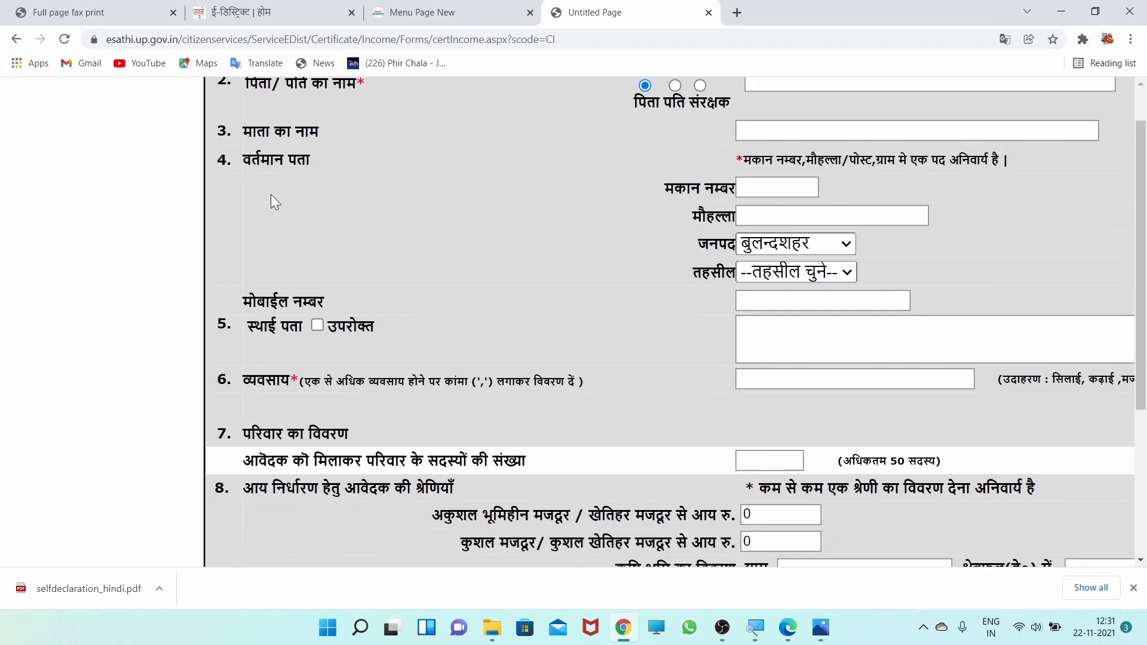
pyautogui.click(319, 325)
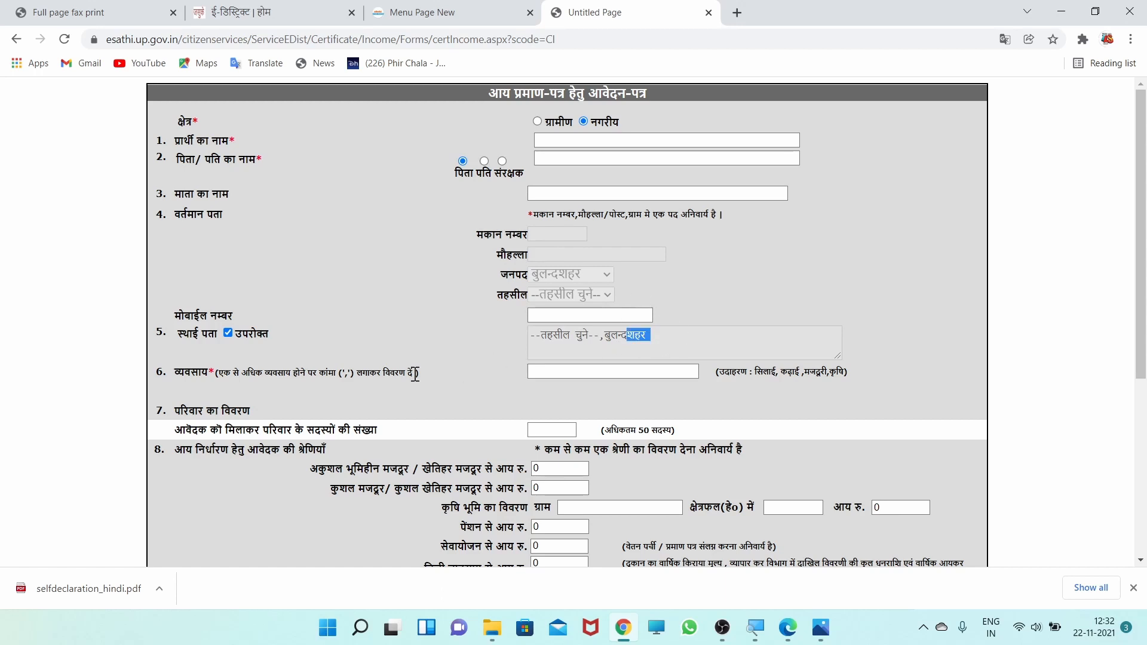
# - Fill in the applicant's occupation (व्यवसाय) as HAWKER
pyautogui.click(436, 369)
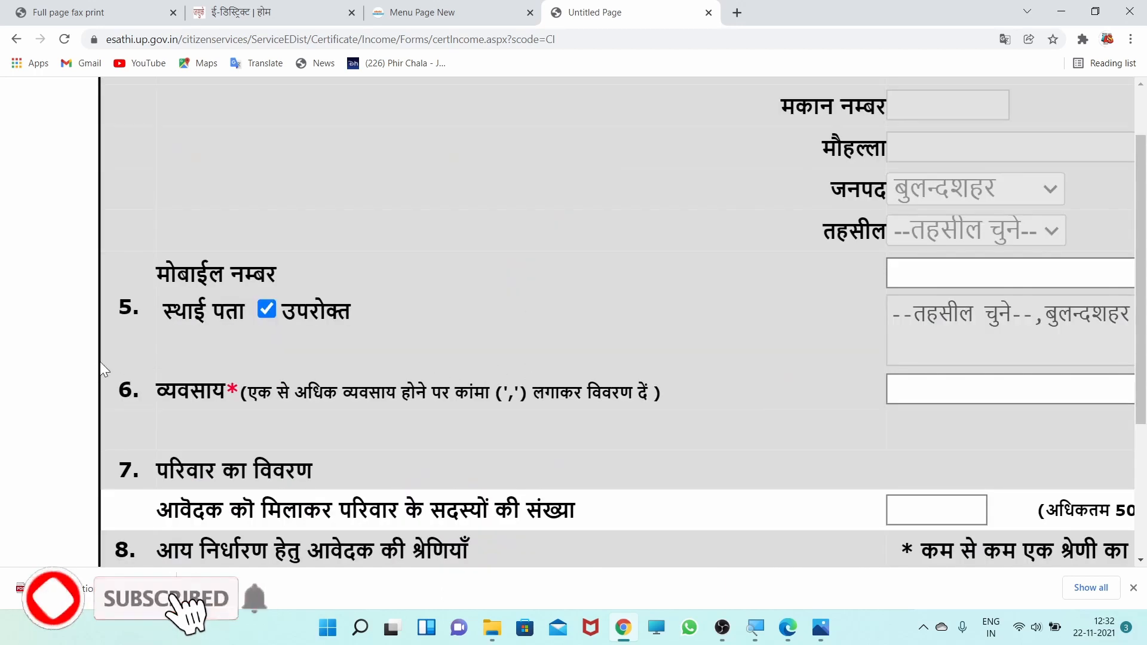
pyautogui.click(929, 388)
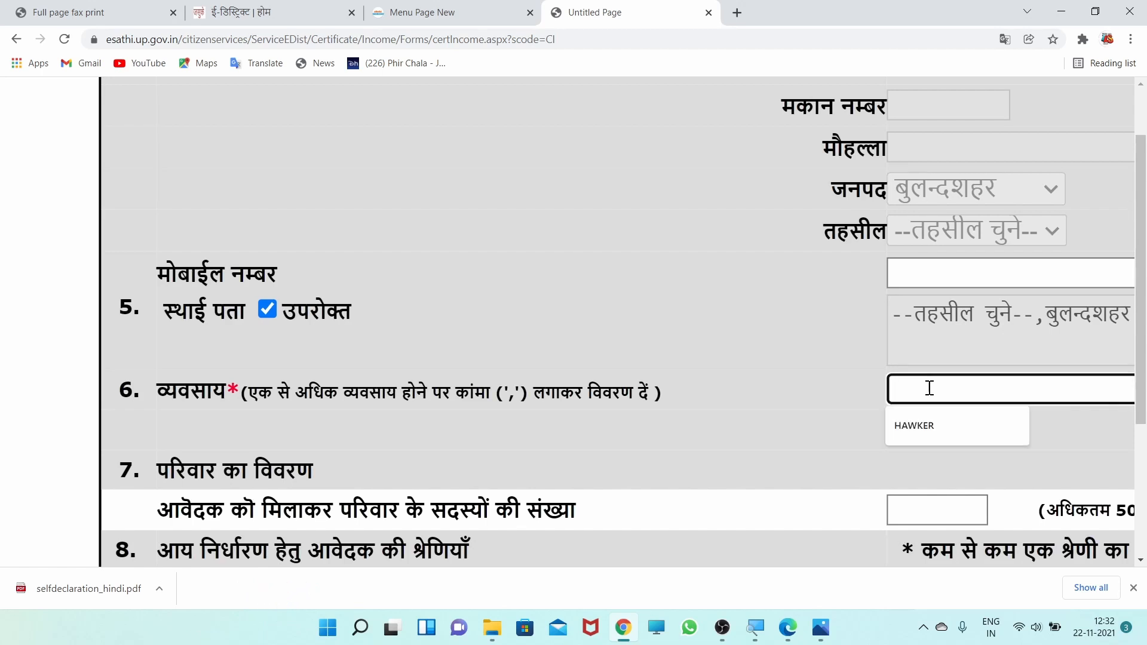
pyautogui.click(910, 431)
# - Set the number of family members, including the applicant, to 3
pyautogui.scroll(-2, 132, 334)
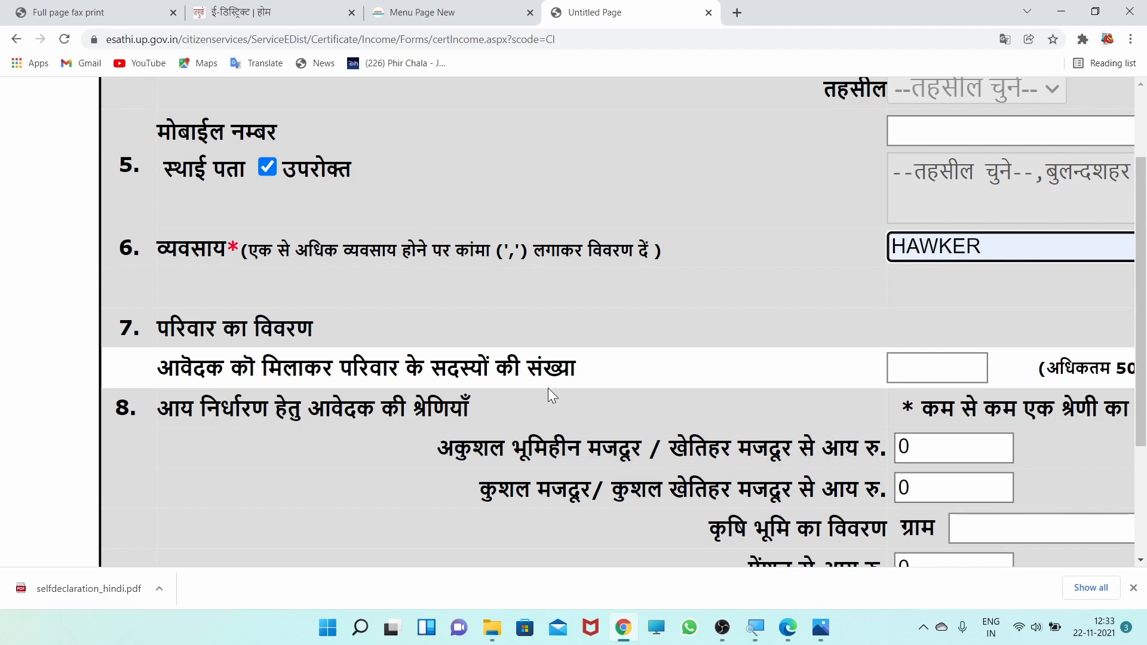
pyautogui.scroll(-1, 550, 388)
pyautogui.click(912, 323)
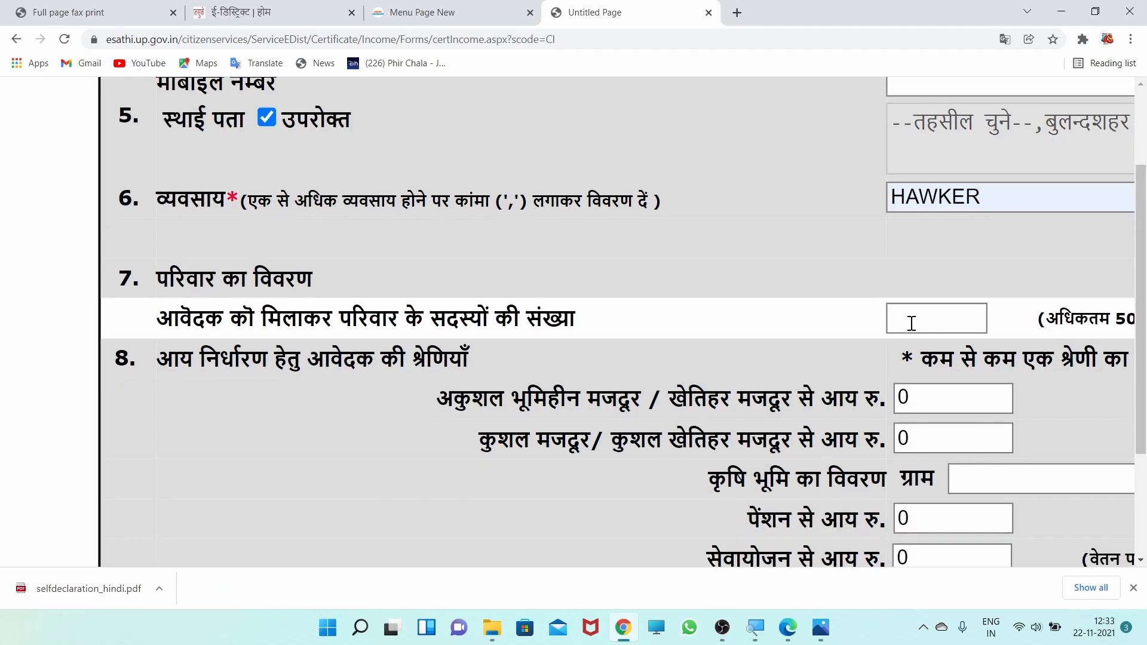
pyautogui.click(927, 312)
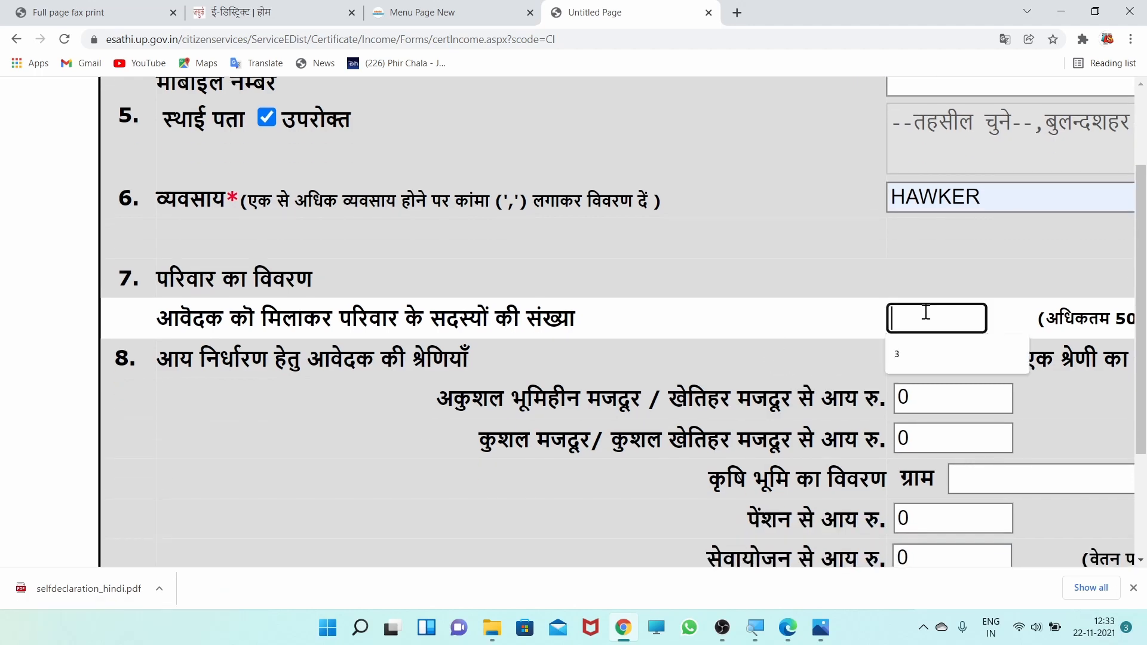
pyautogui.click(914, 352)
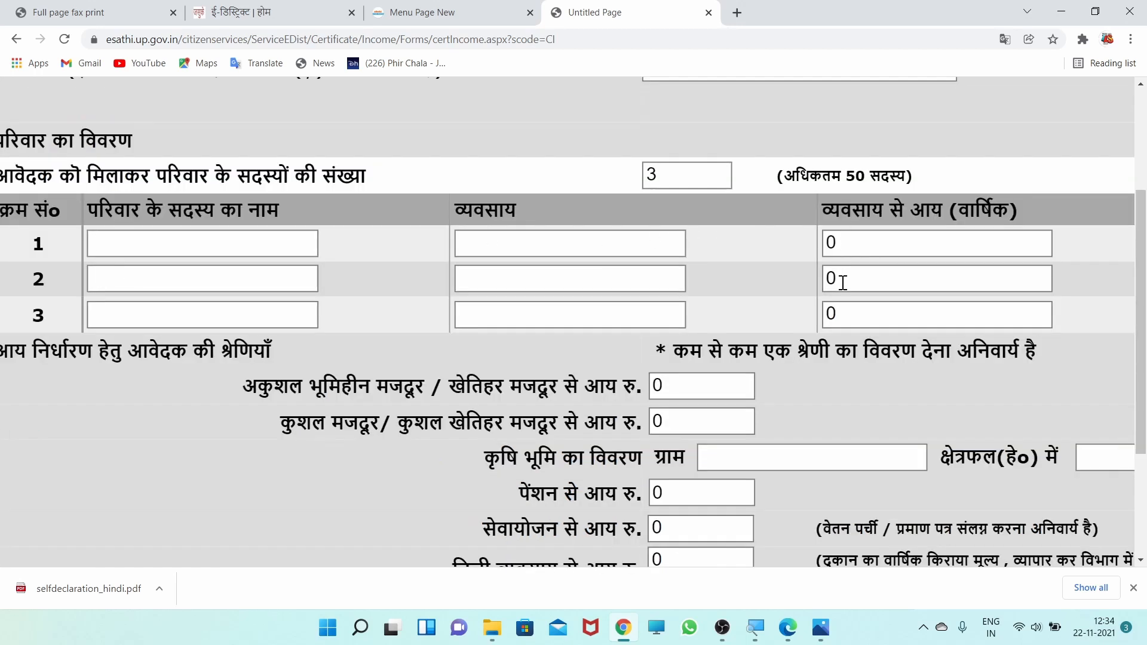
# - Enter 00 as the annual occupational income (व्यवसाय से आय) of the first and second family members
pyautogui.click(851, 244)
pyautogui.write('0')
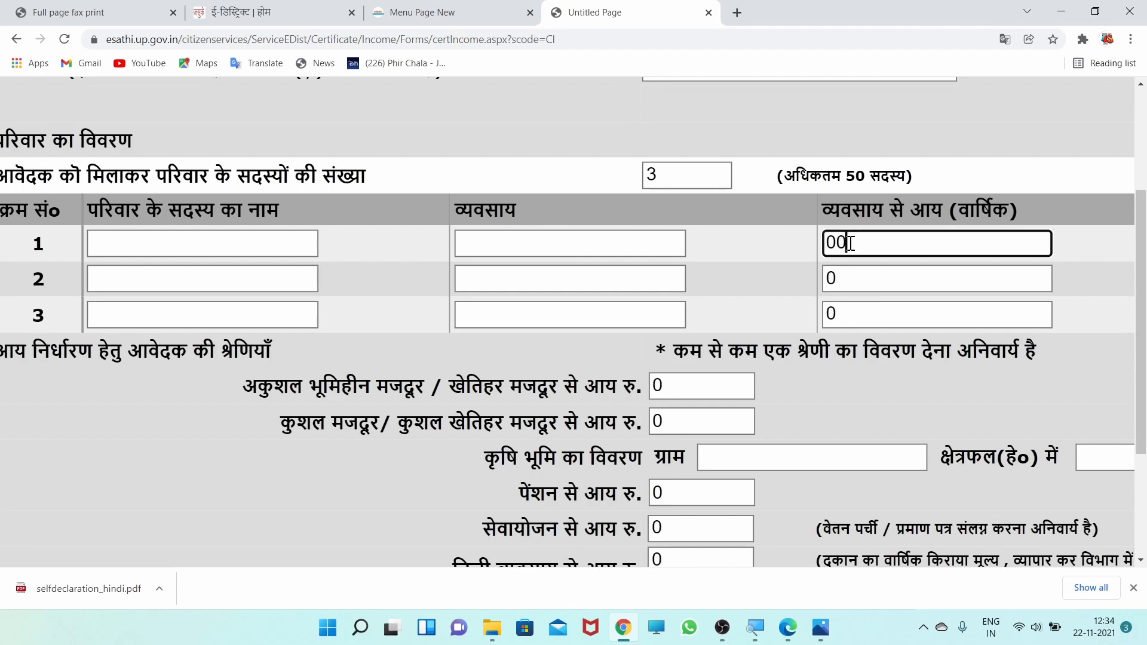
pyautogui.click(840, 275)
pyautogui.write('0')
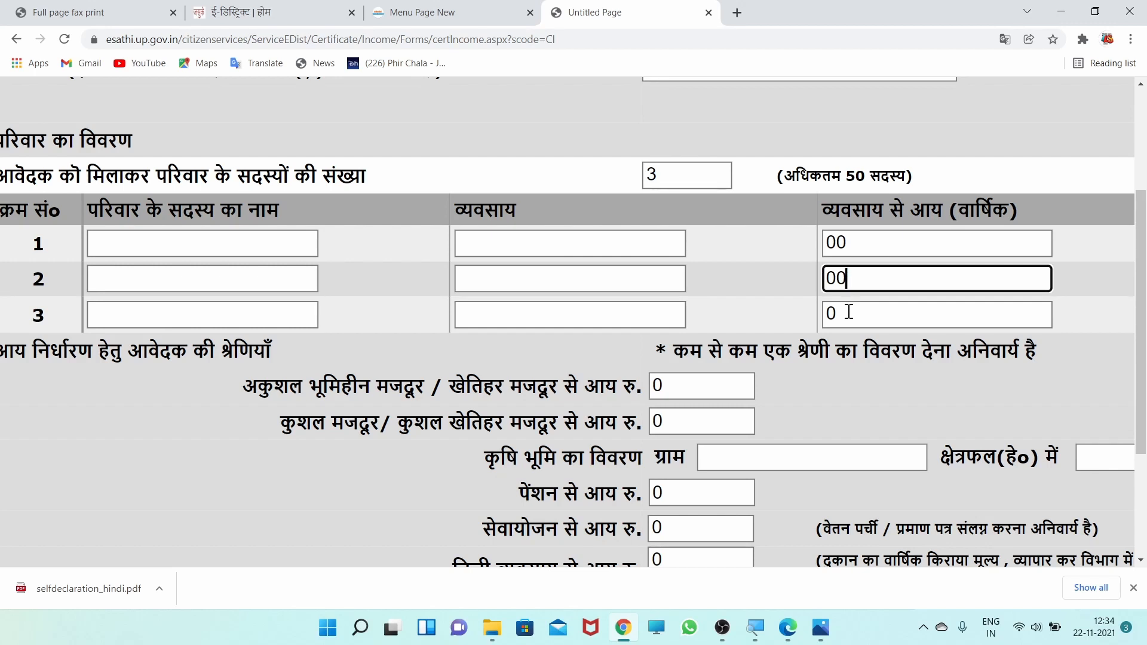
pyautogui.click(848, 312)
# - Enter NO BUSINESS as the second family member's occupation (व्यवसाय)
pyautogui.click(473, 278)
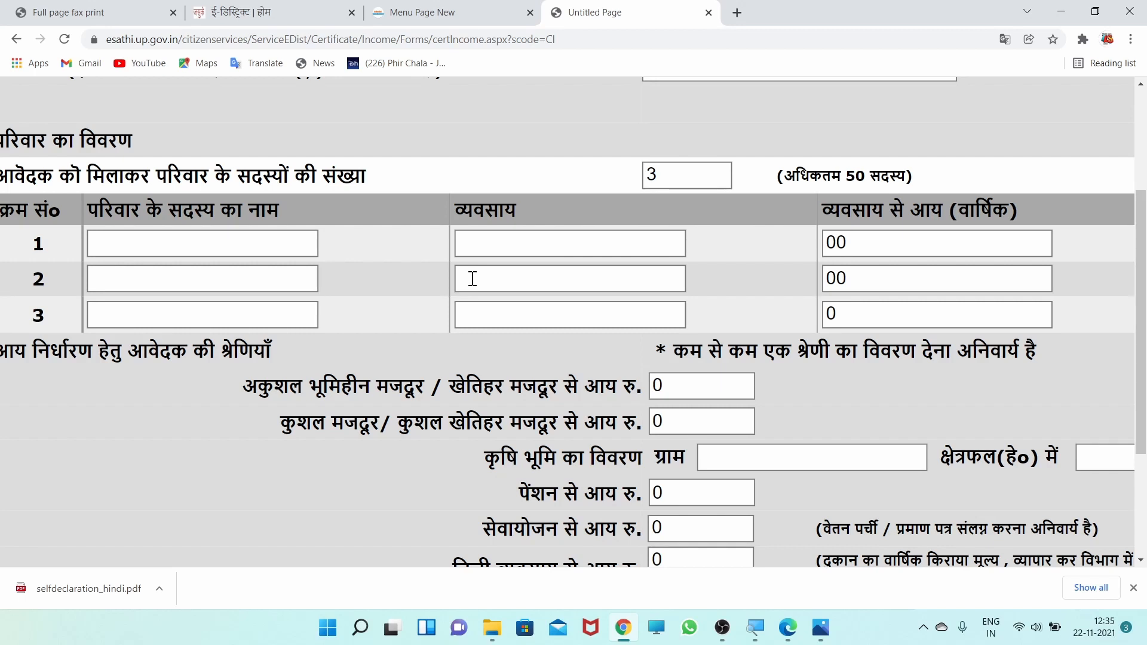
pyautogui.click(473, 278)
pyautogui.click(486, 310)
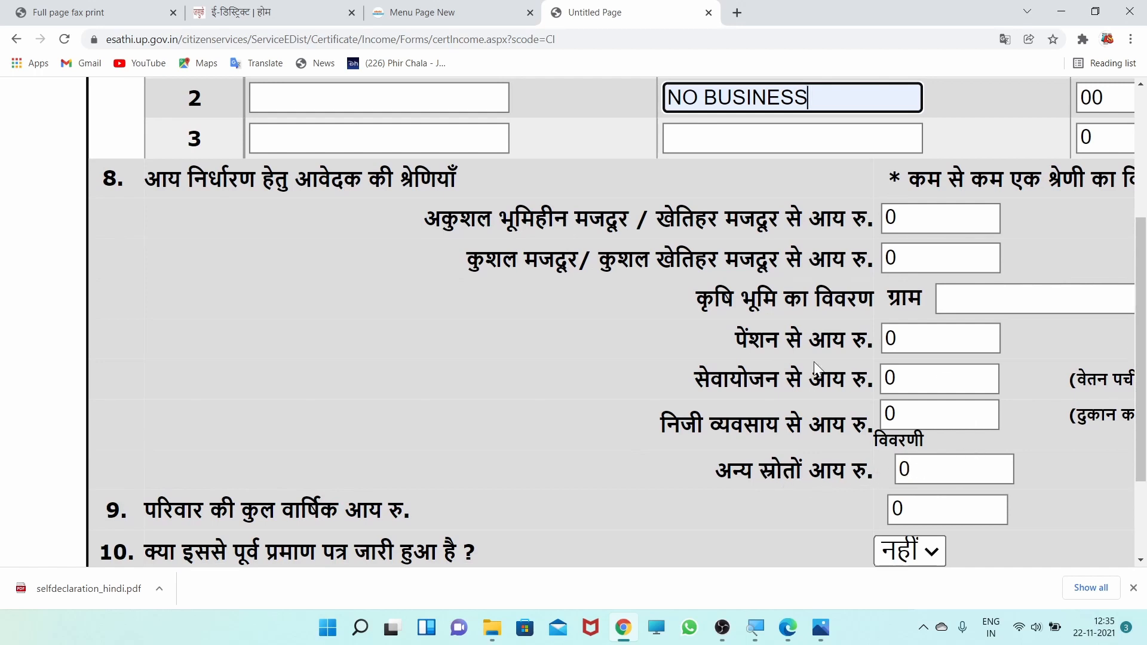
# - Set both the income from other sources (अन्य स्रोतों आय) and the family's total annual income to 60000
pyautogui.click(918, 472)
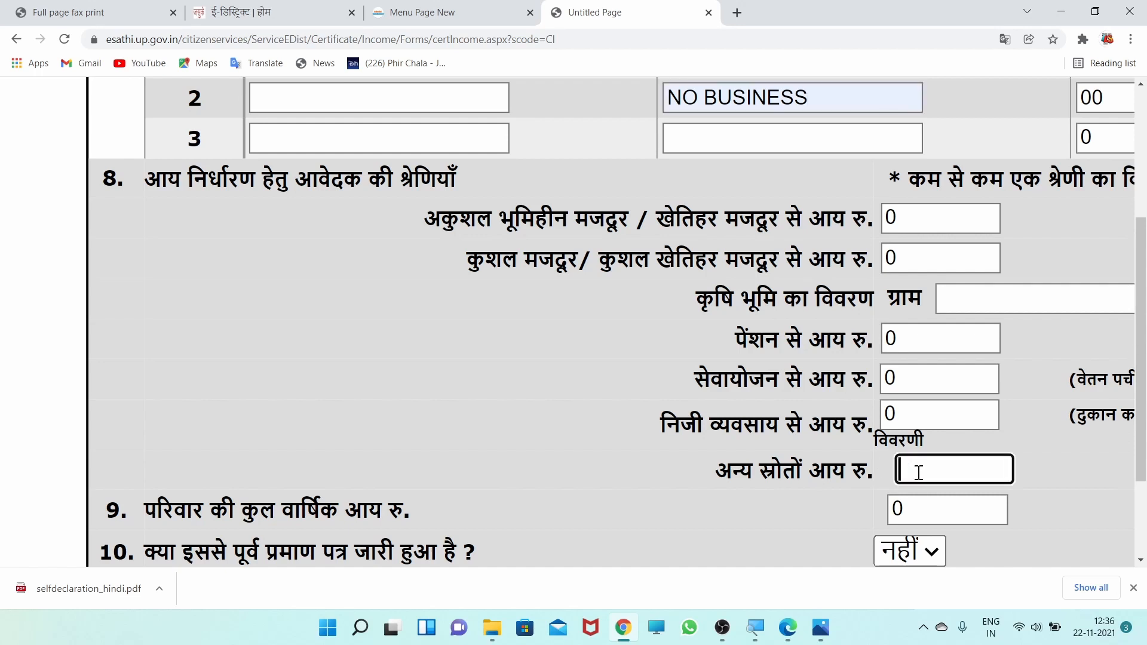
pyautogui.write('60000')
pyautogui.press('Tab')
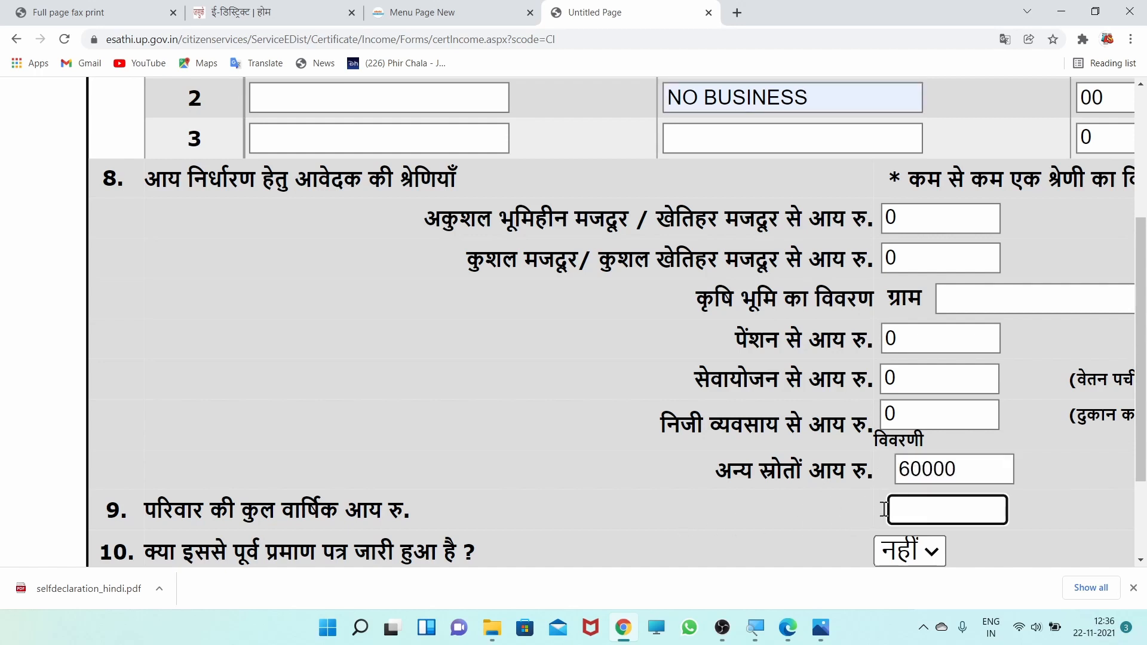
pyautogui.write('60000')
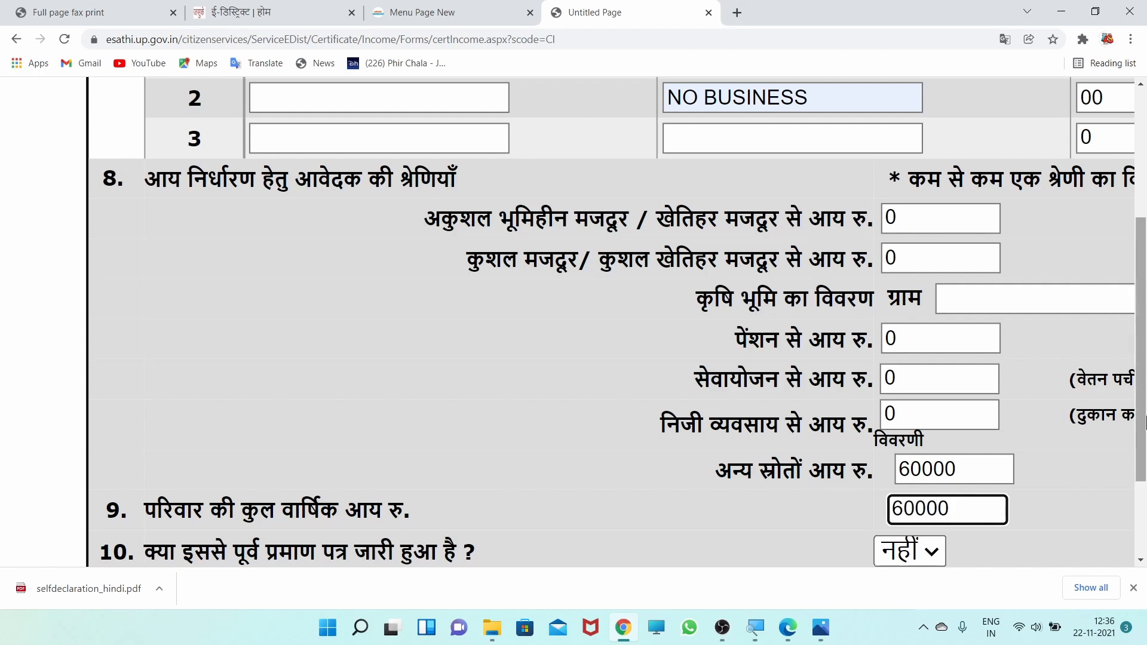
# - Answer नहीं to both the previously issued certificate question and the application fee payment question
pyautogui.scroll(-4, 505, 322)
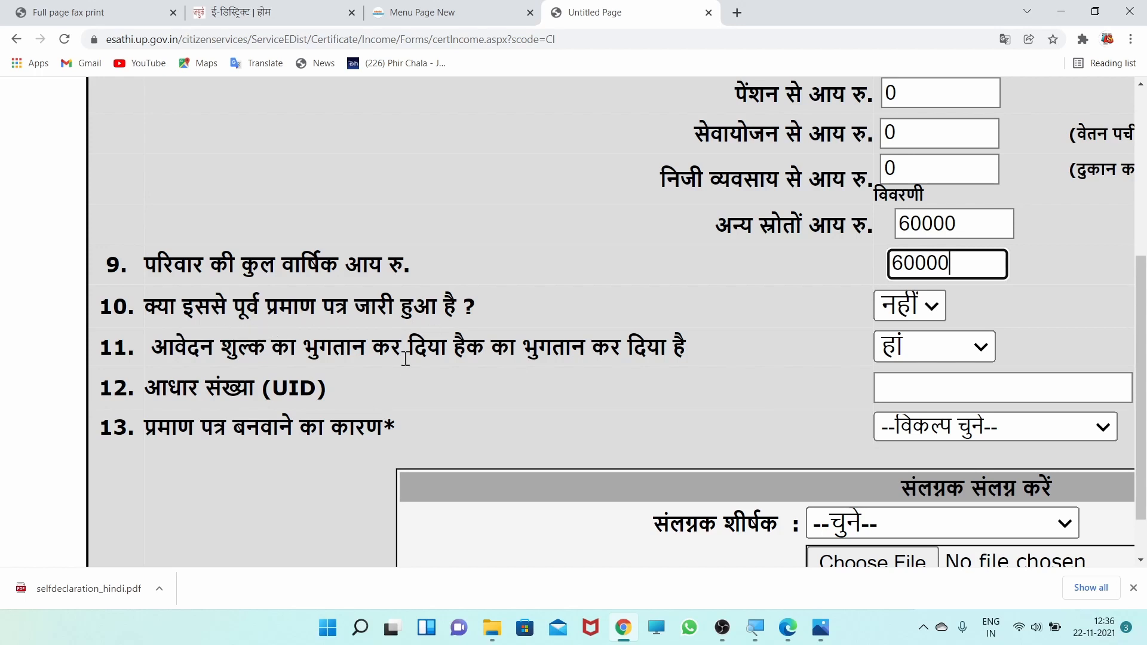
pyautogui.click(911, 314)
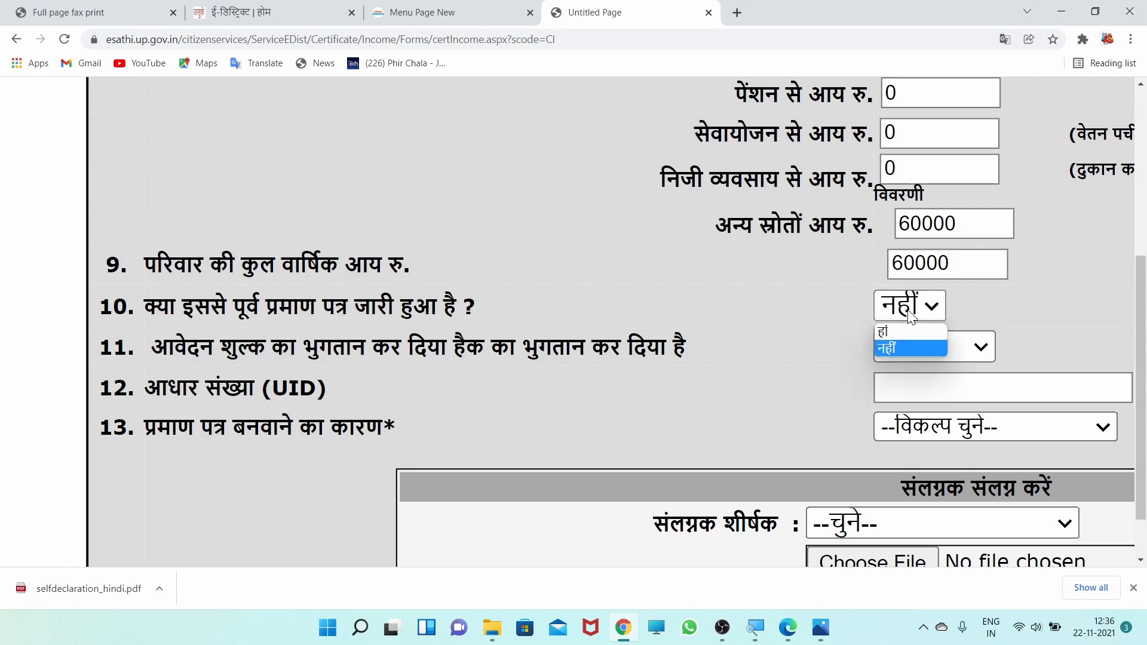
pyautogui.click(893, 350)
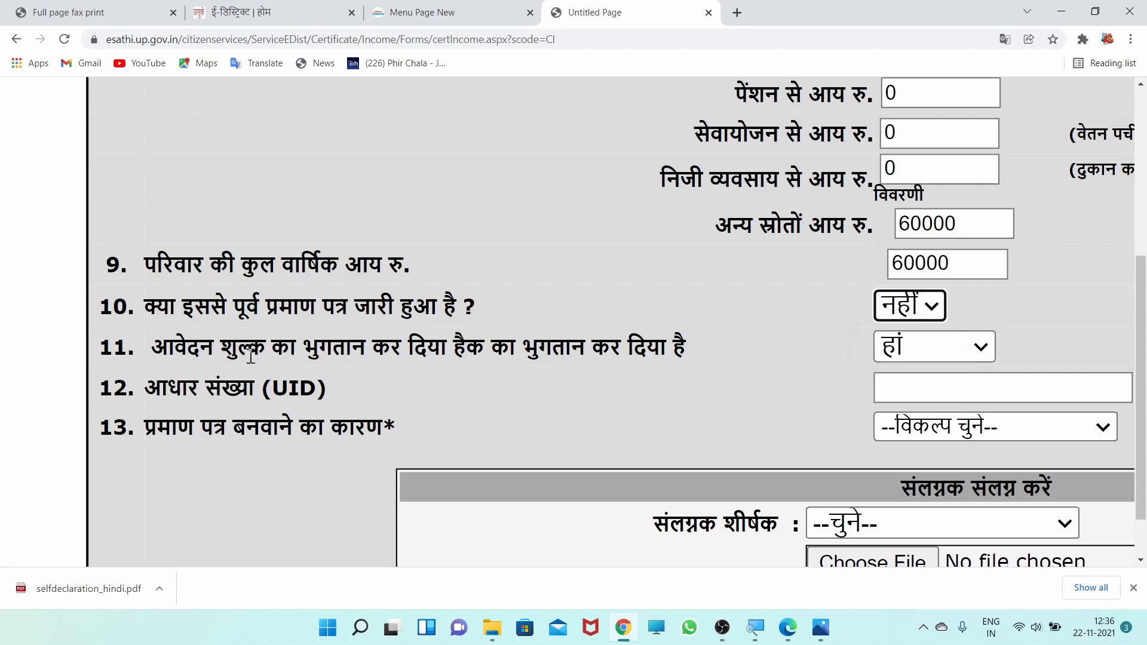
pyautogui.click(902, 346)
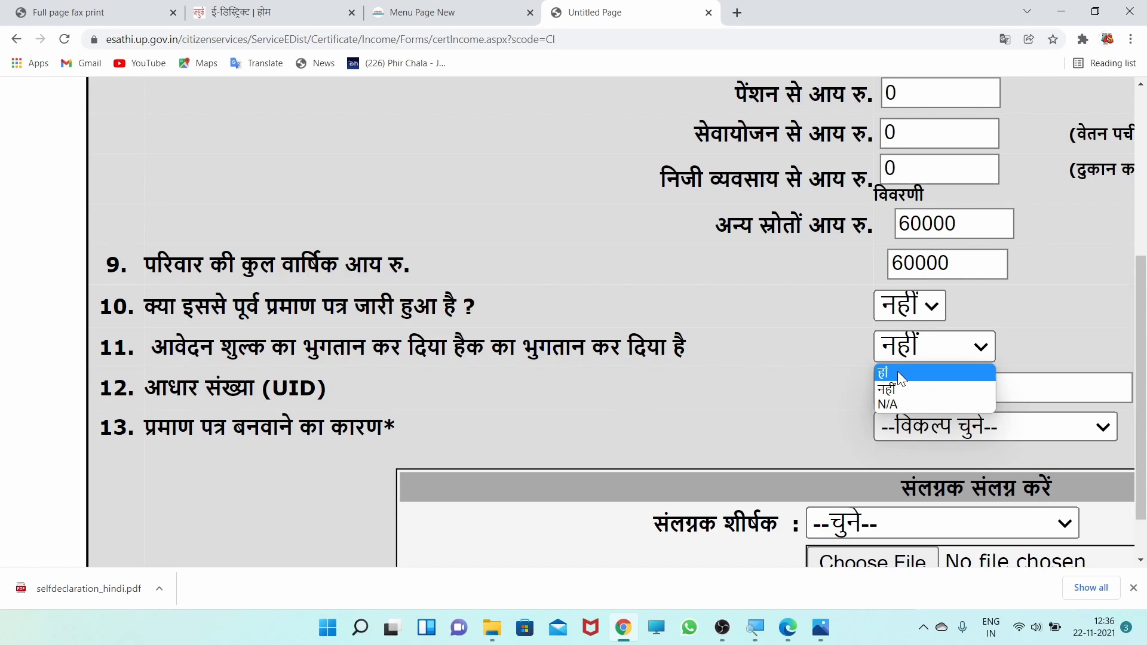
pyautogui.click(901, 390)
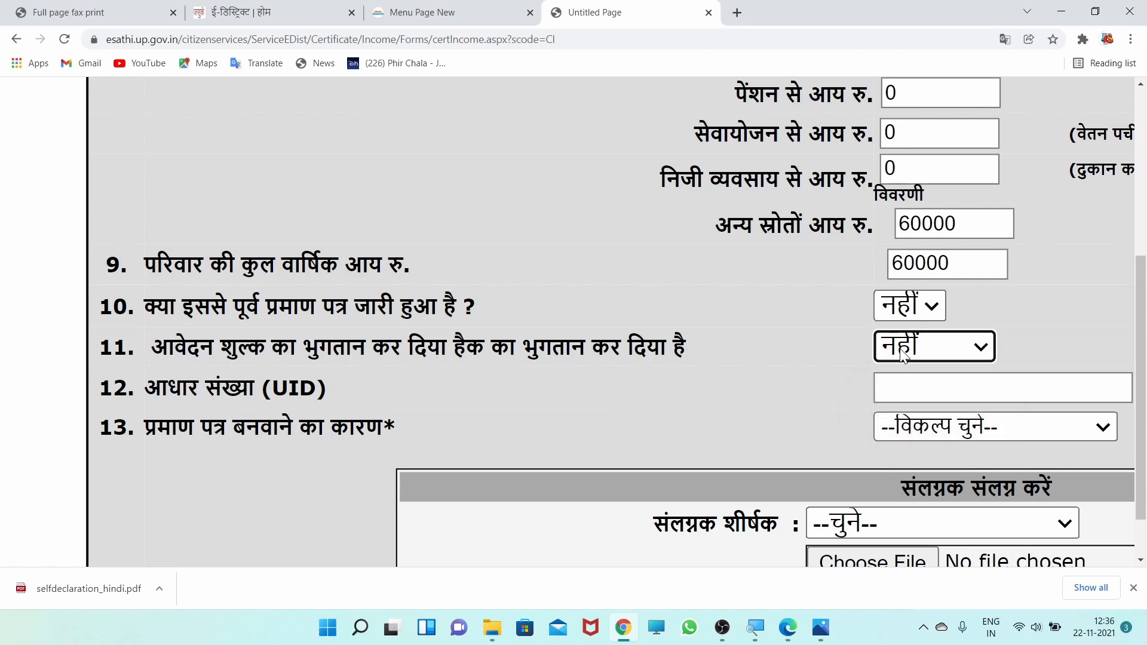
# - Set the reason for obtaining the certificate (प्रमाण पत्र बनवाने का कारण) to छात्रवृत्ति हेतु
pyautogui.scroll(-2, 429, 457)
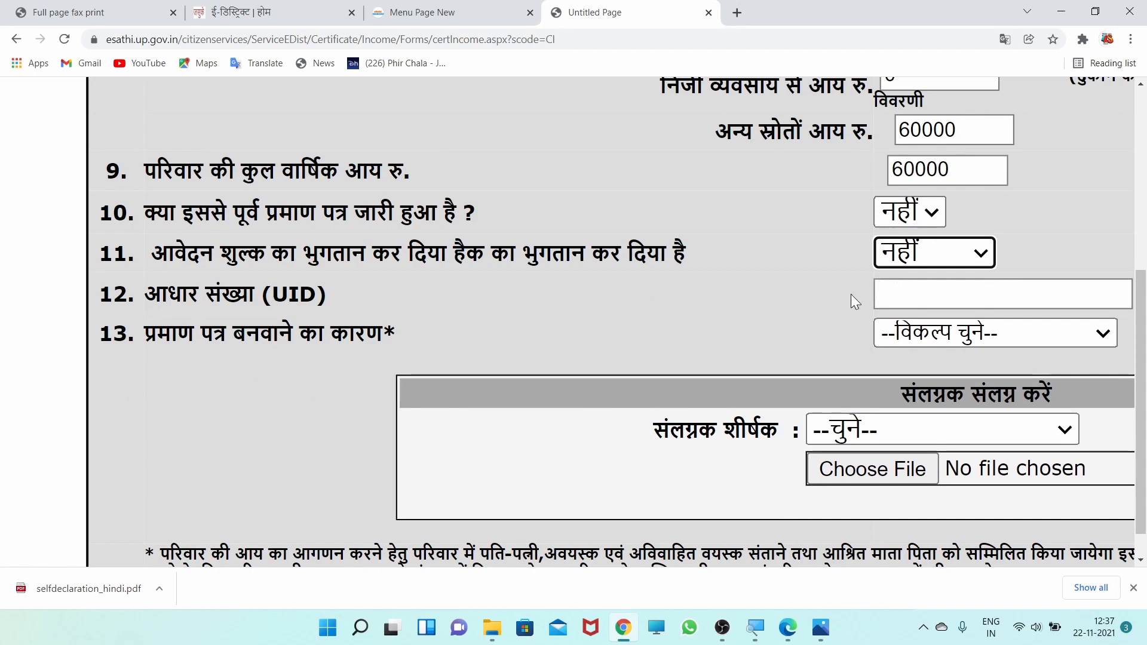
pyautogui.click(620, 327)
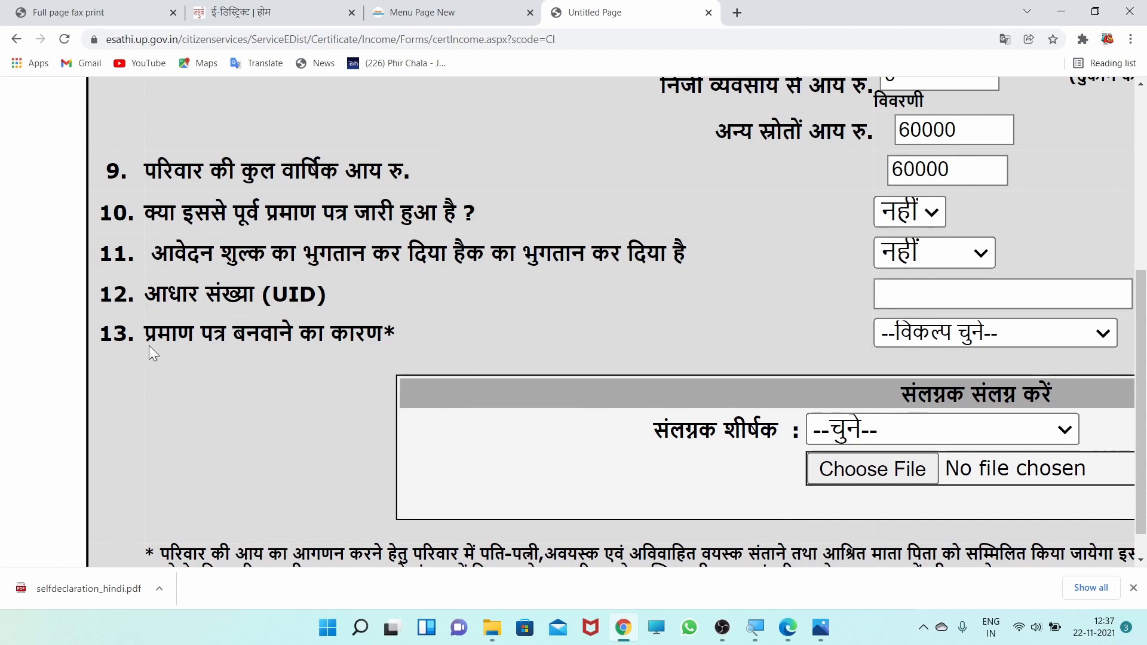
pyautogui.click(943, 332)
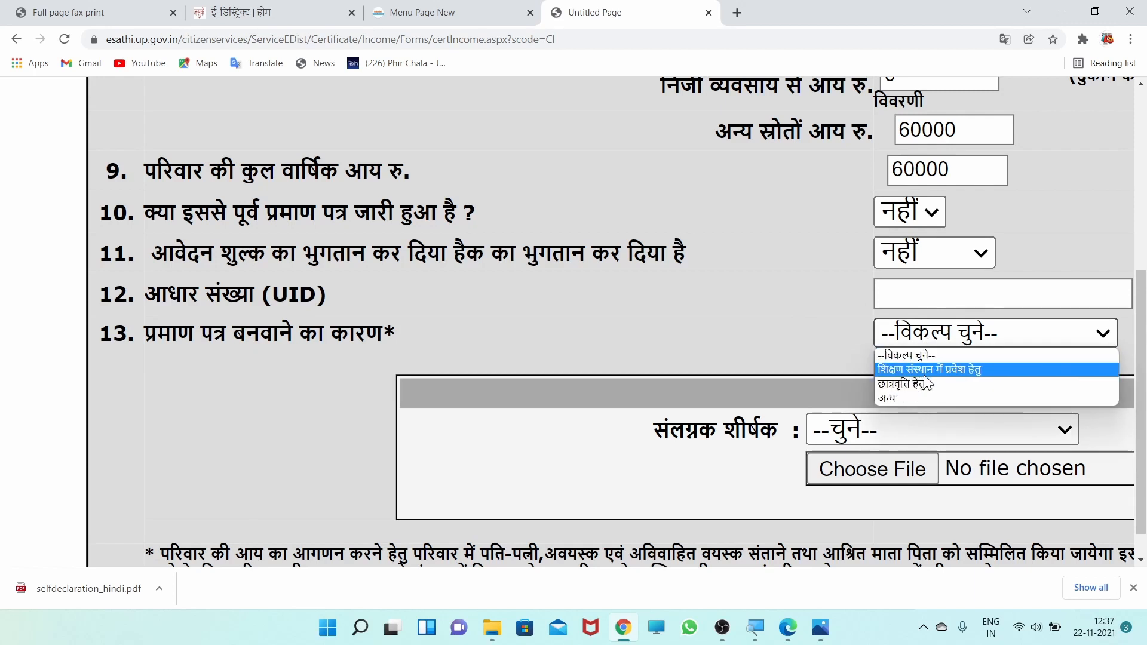
pyautogui.click(897, 384)
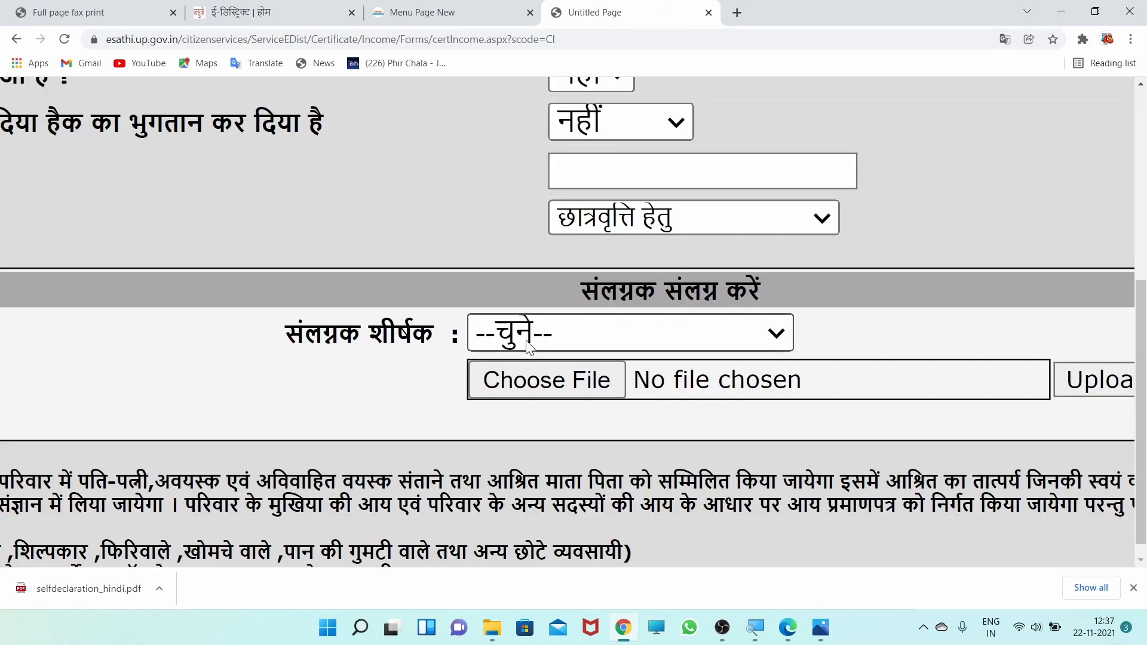
# - Upload 20211110_161304.jpg from the Desktop as the फोटो attachment
pyautogui.click(472, 333)
pyautogui.click(507, 377)
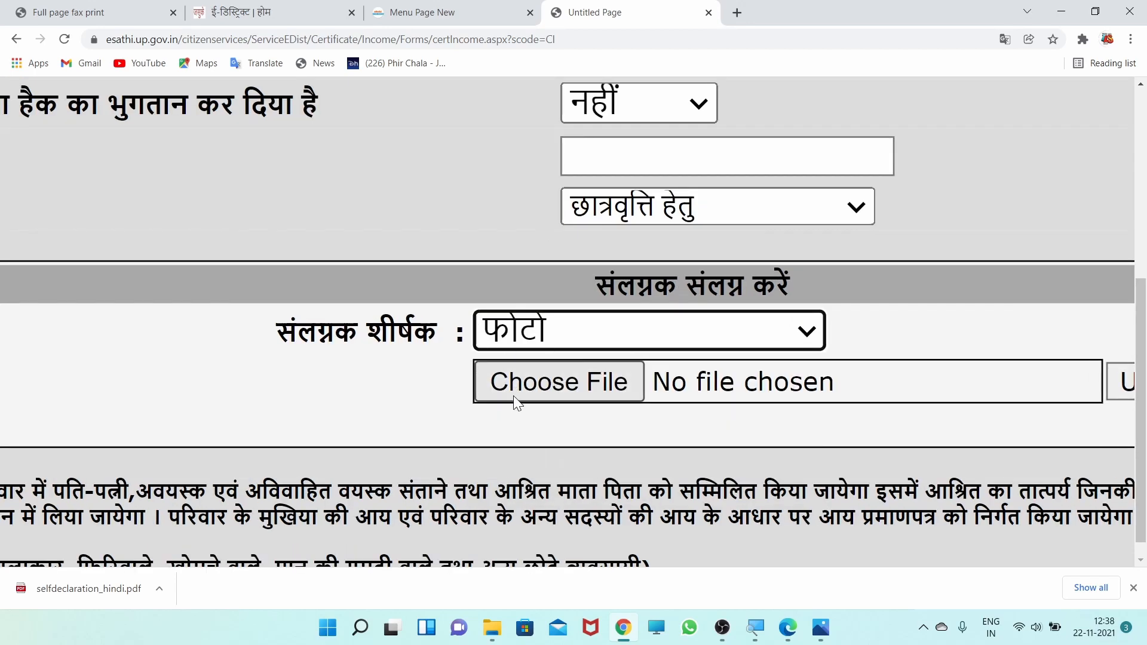
pyautogui.click(613, 385)
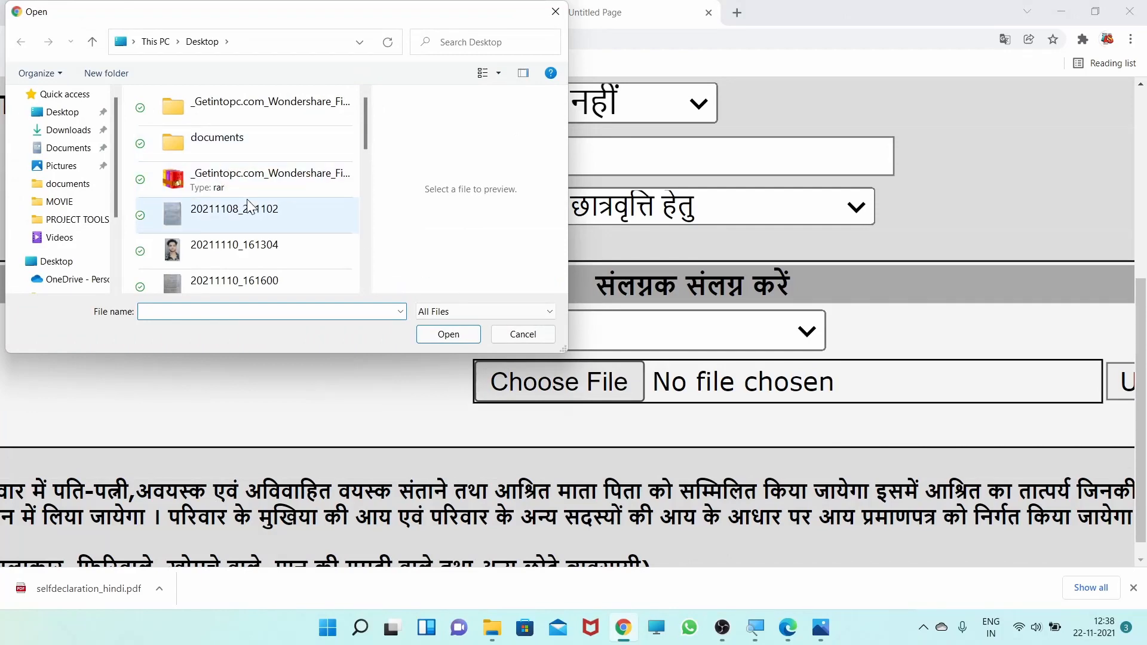
pyautogui.scroll(-3, 248, 207)
pyautogui.scroll(3, 248, 206)
pyautogui.doubleClick(277, 263)
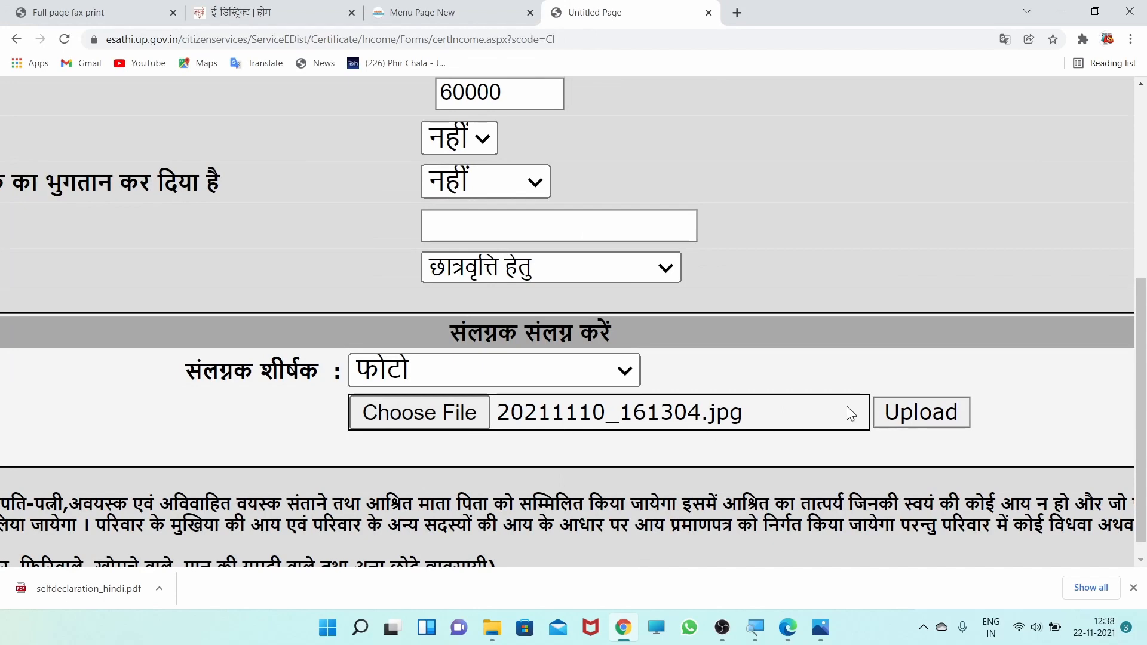
pyautogui.click(905, 419)
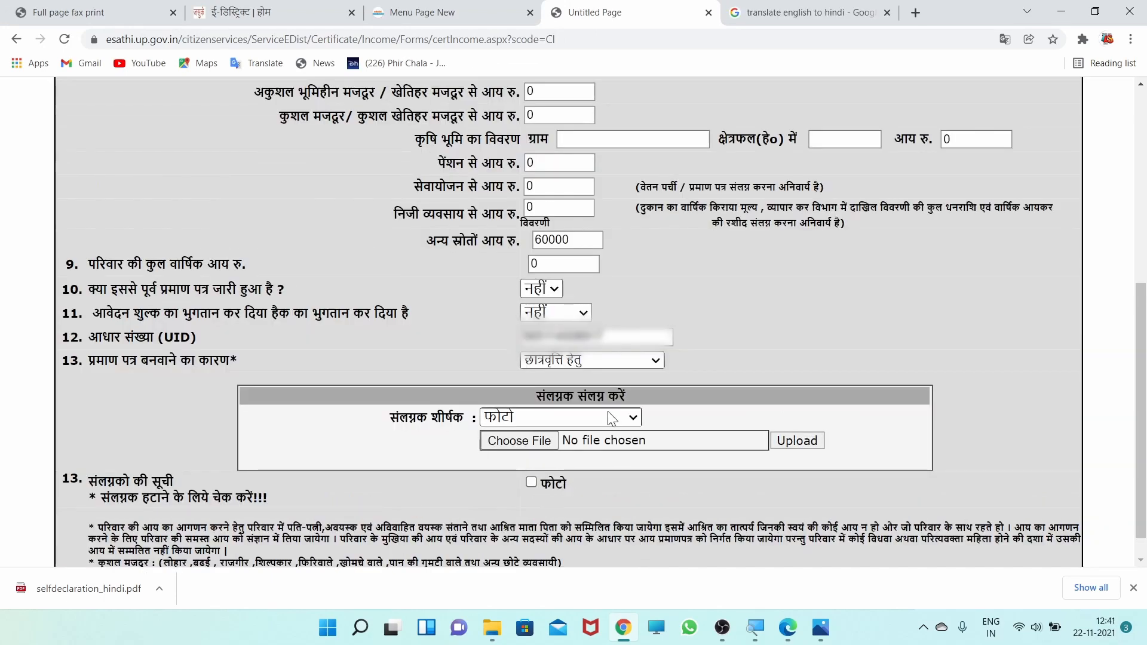
# - Choose स्वप्रमाणित घोषणा पत्र as the title of the next attachment
pyautogui.click(635, 418)
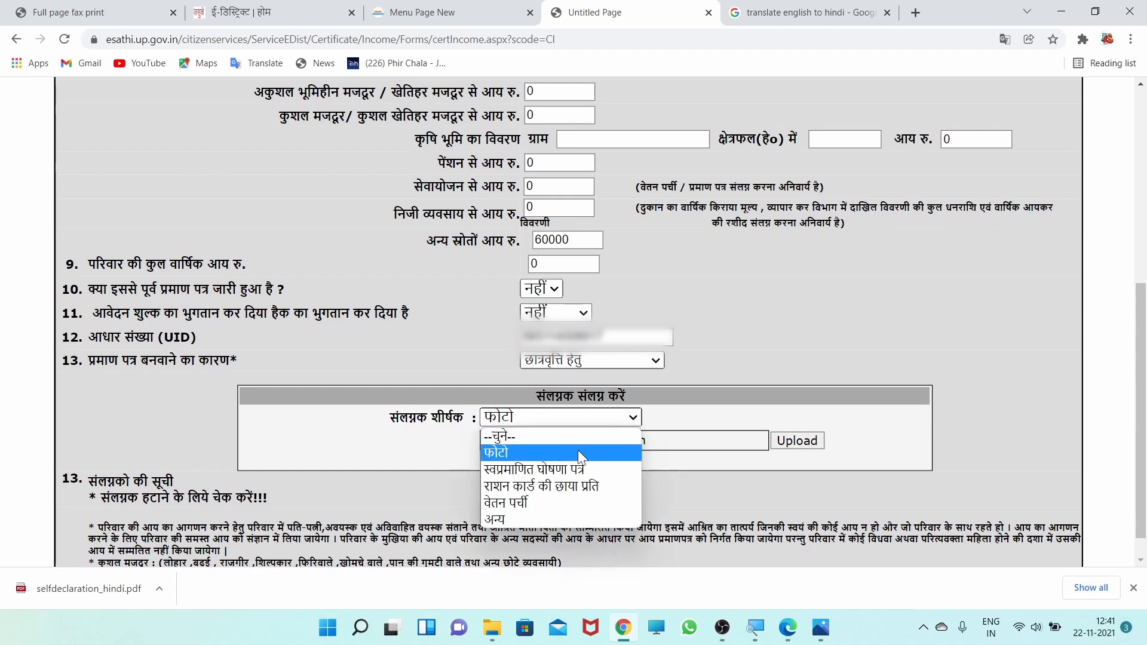
pyautogui.click(542, 471)
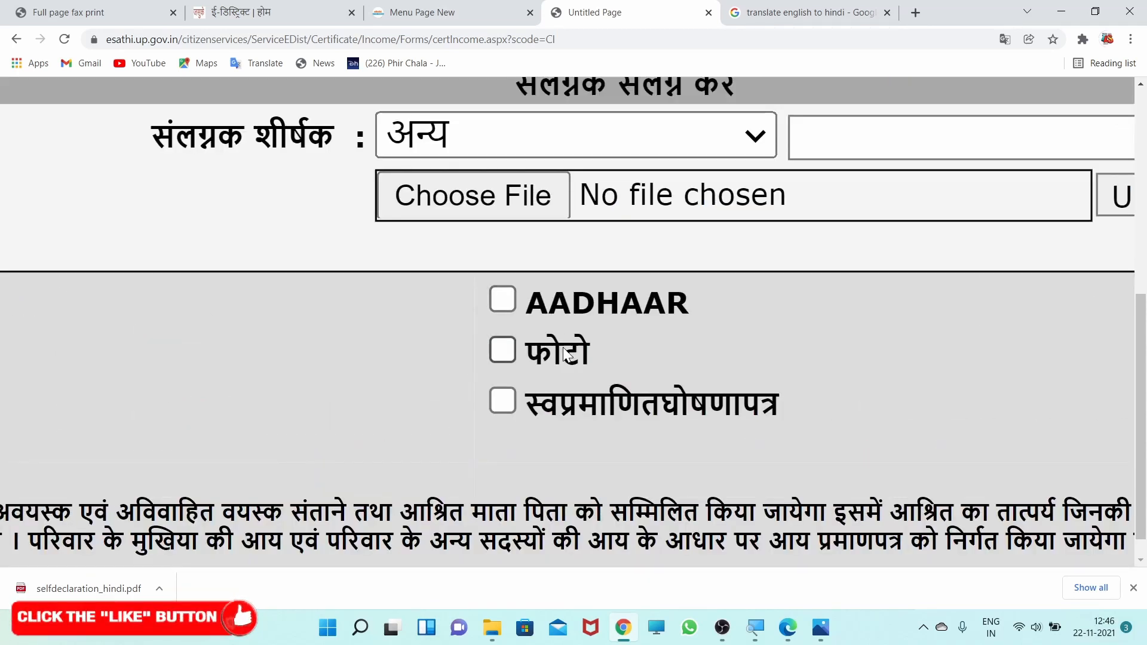
# - Submit the completed income certificate application with its attachments
pyautogui.scroll(-2, 568, 335)
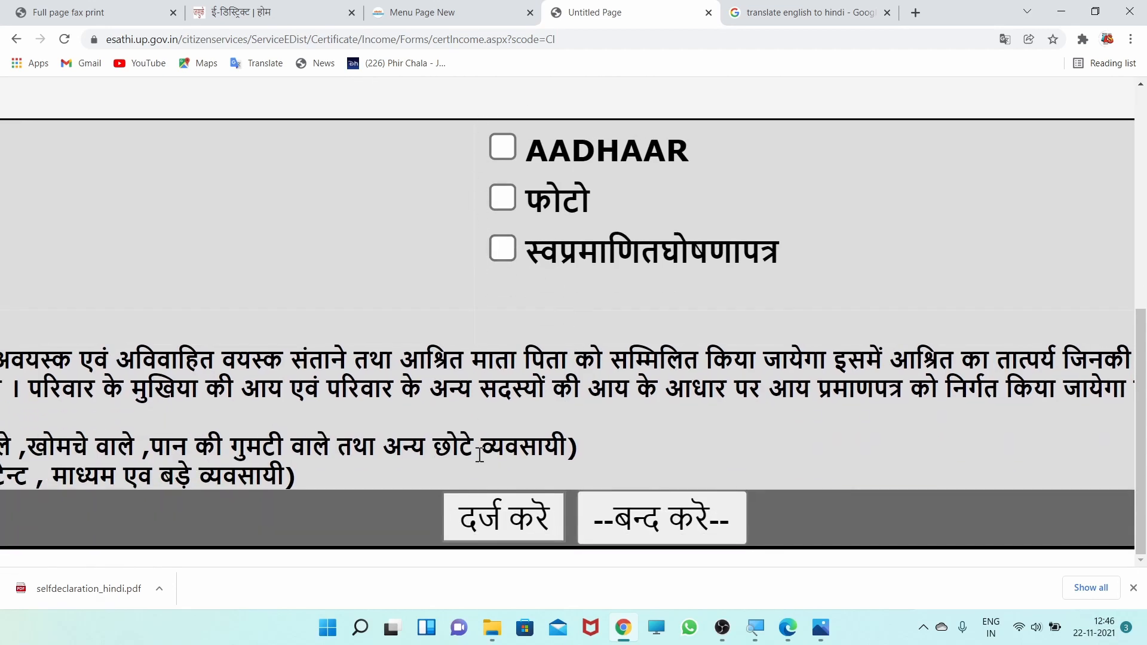
pyautogui.click(493, 529)
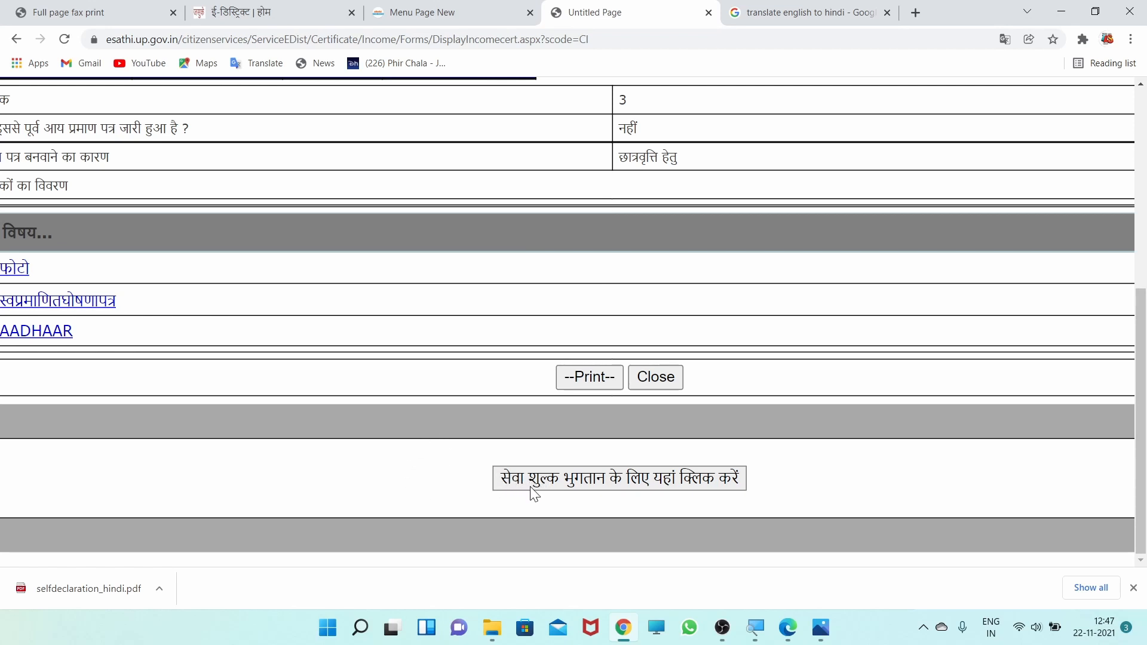
# - Start the service fee payment for the submitted application and proceed to the payment gateway
pyautogui.click(590, 485)
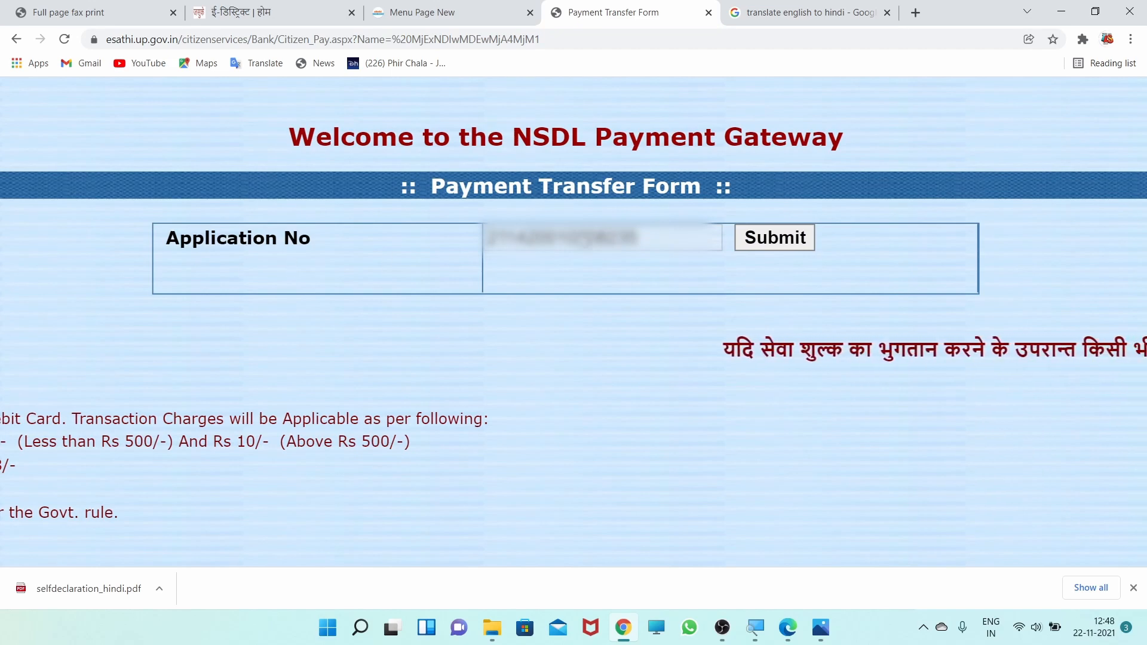
pyautogui.click(783, 239)
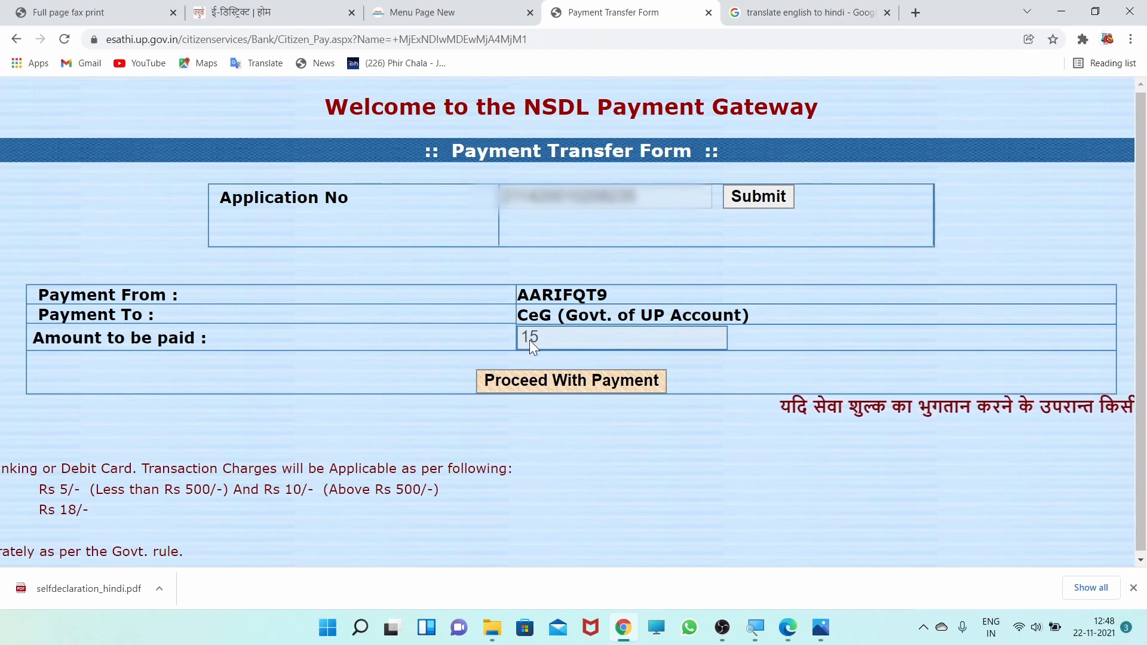
pyautogui.click(527, 383)
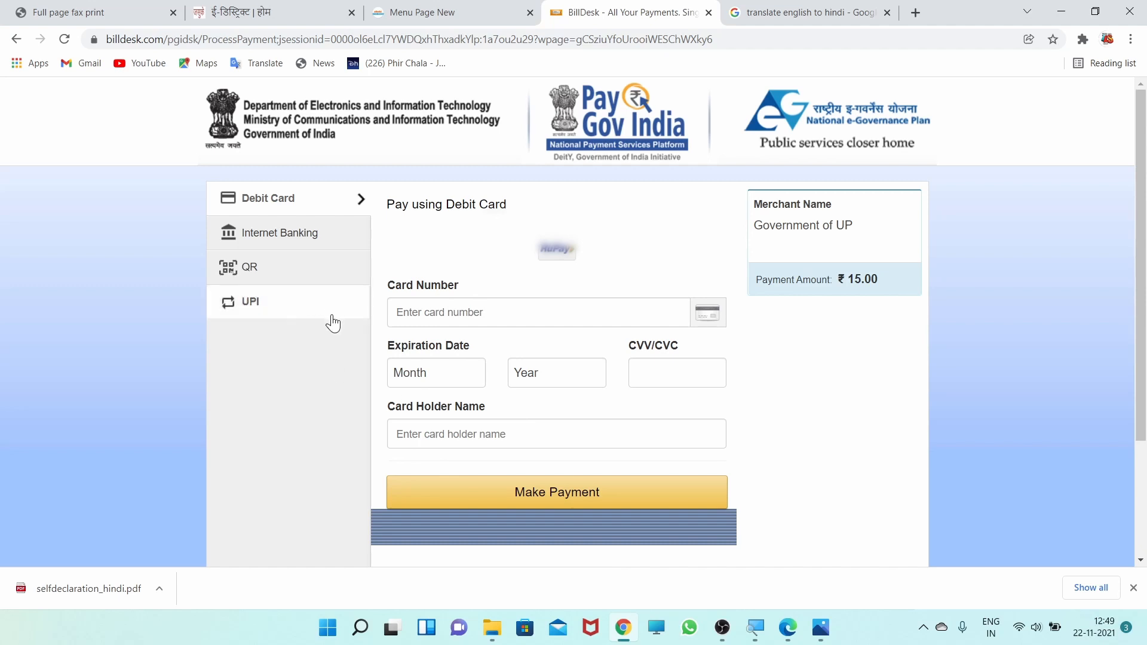
# - Choose QR payment with BHIM UPI and generate the QR code for the service fee
pyautogui.click(255, 287)
pyautogui.click(413, 278)
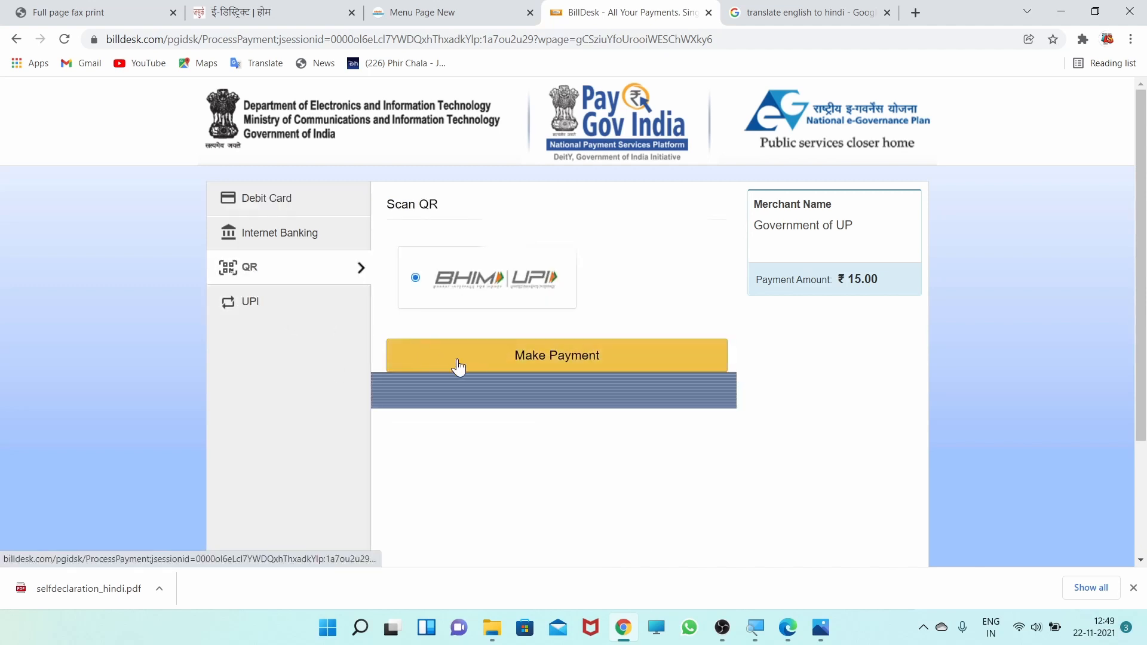
pyautogui.click(502, 361)
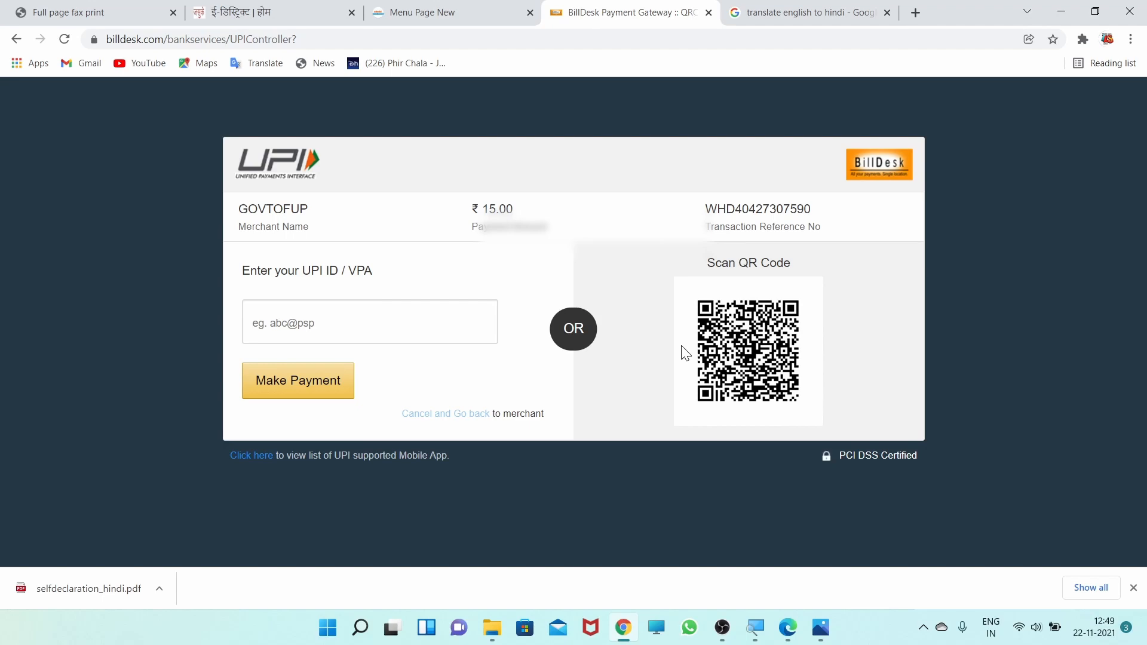
# - Switch to the eSathi menu page and list the disposed applications (निस्तारित आवेदन) of the Income category
pyautogui.hotkey('ctrl', 'shift', 'Tab')
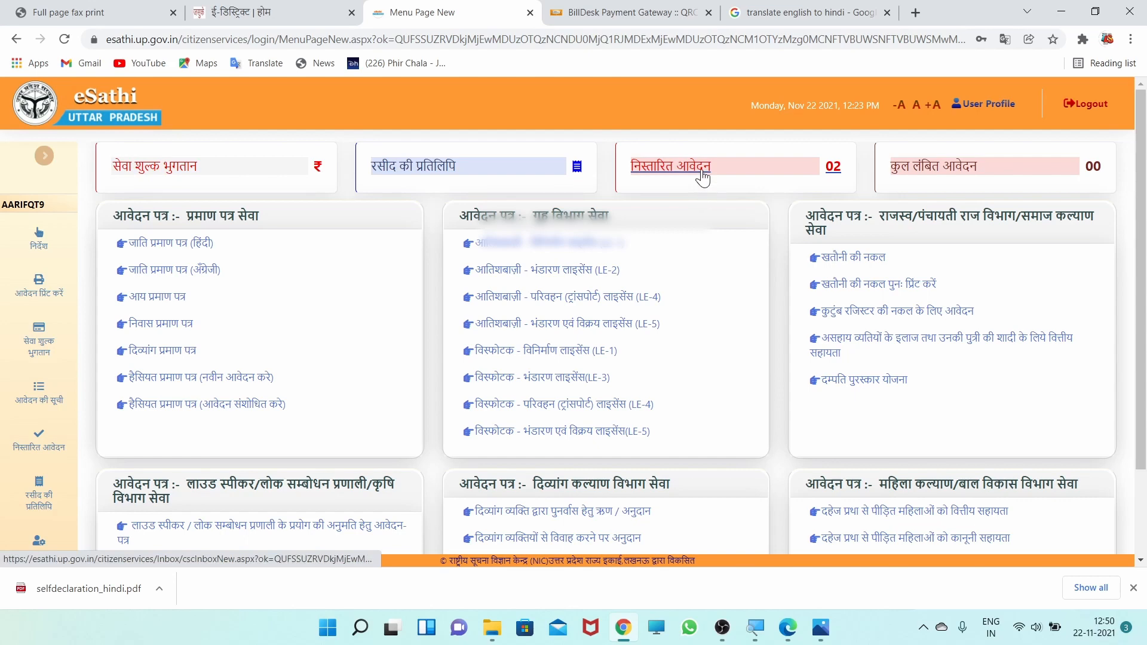
pyautogui.keyDown('ctrl'); pyautogui.scroll(5, 669, 158); pyautogui.keyUp('ctrl')
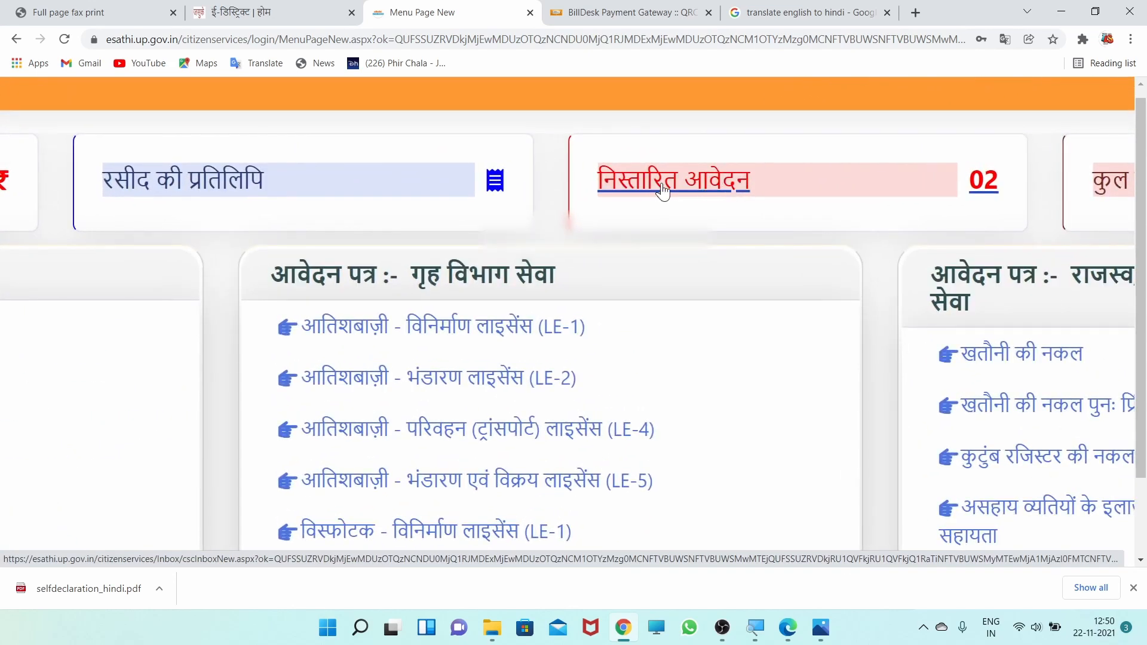
pyautogui.click(664, 190)
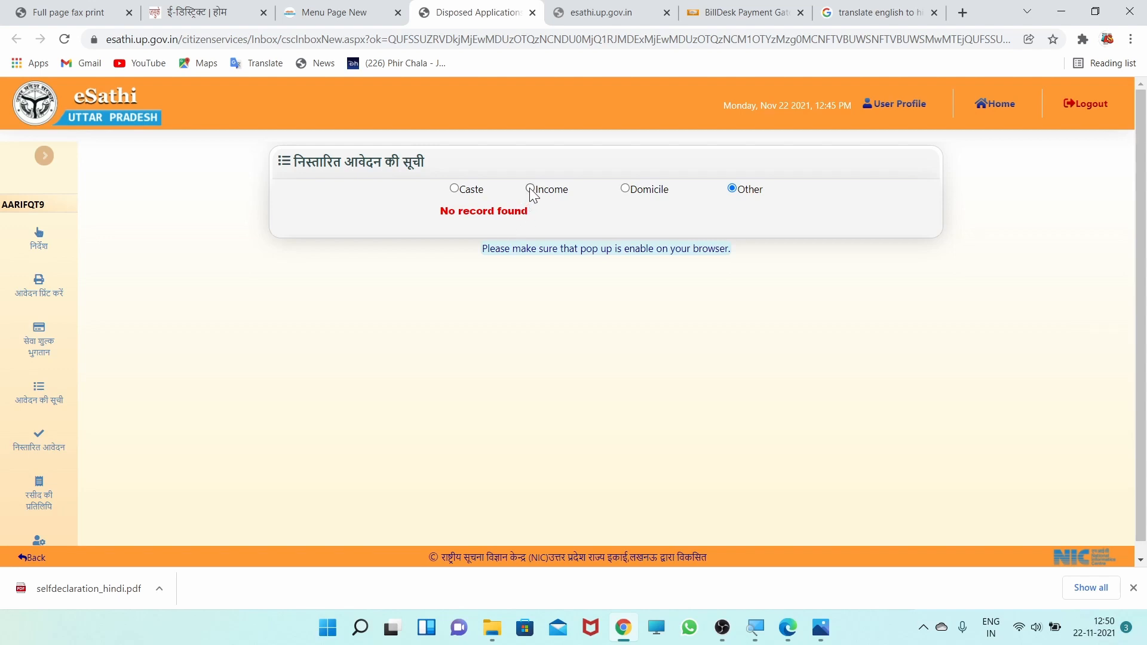
pyautogui.click(530, 190)
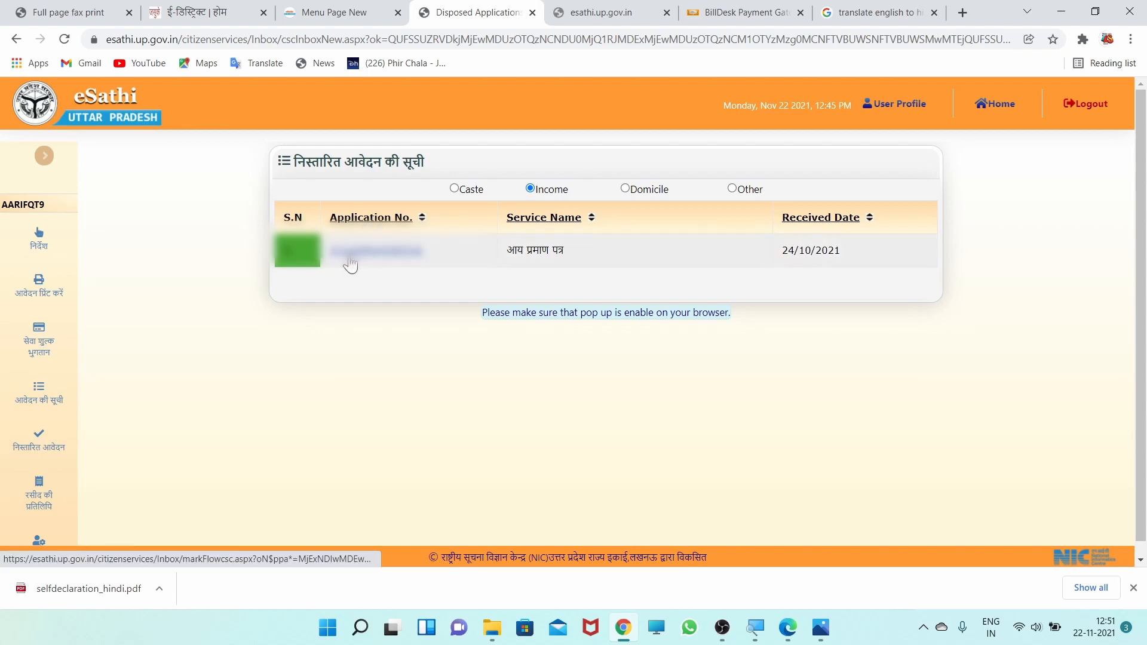
# - Open the issued certificate of the listed income application and dismiss the translation pop-up
pyautogui.click(374, 260)
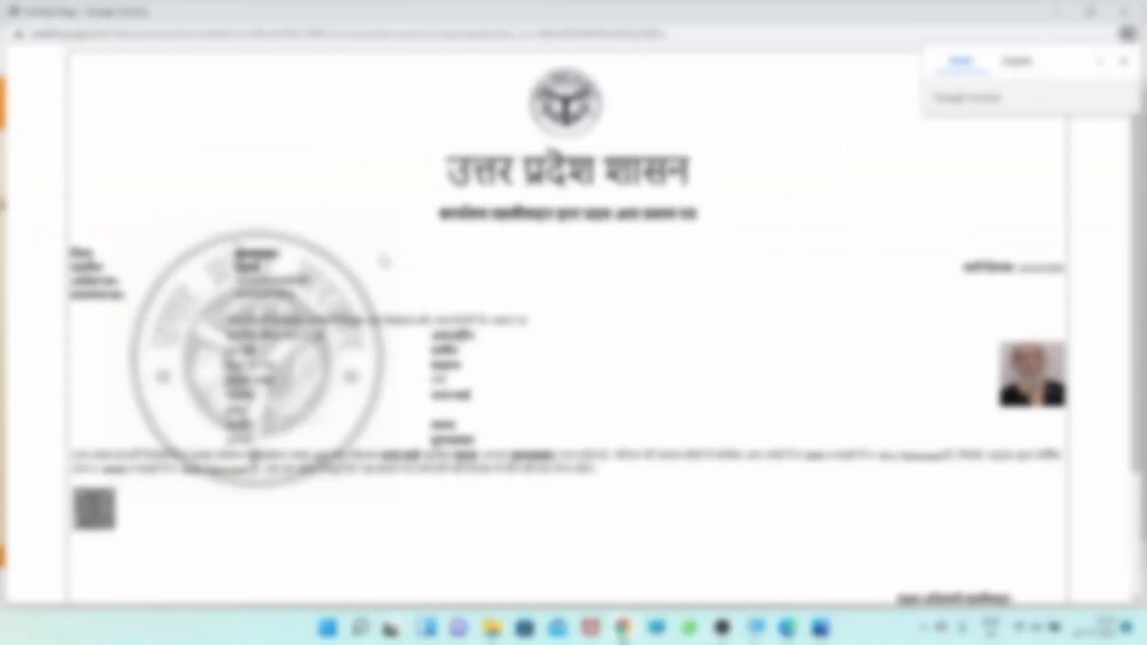
pyautogui.click(1124, 61)
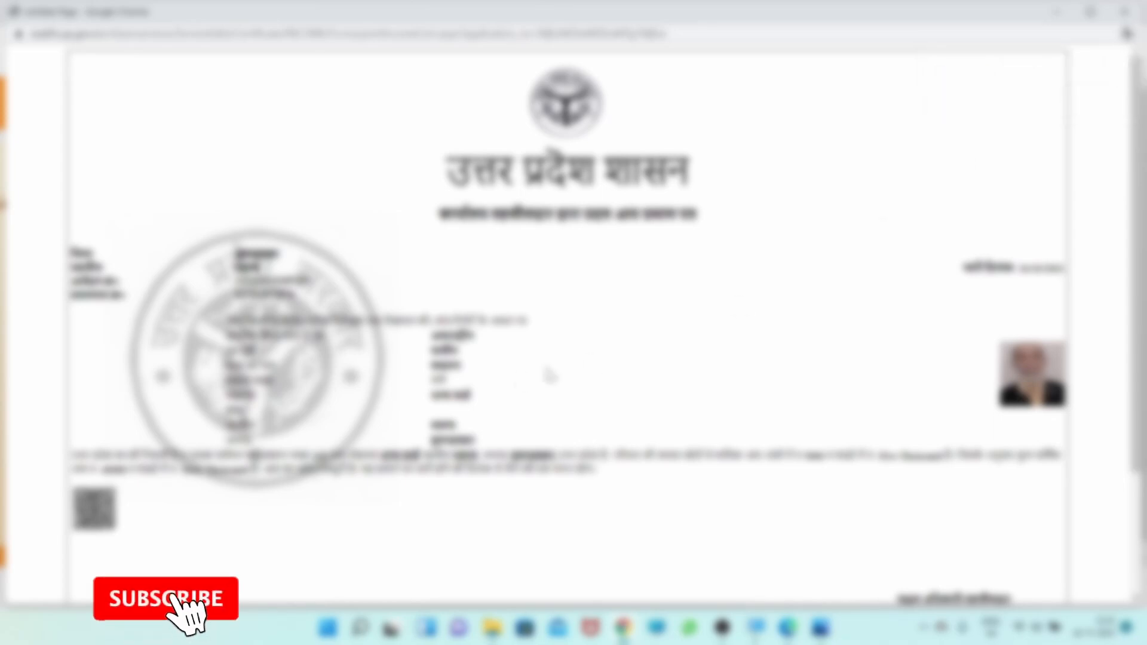